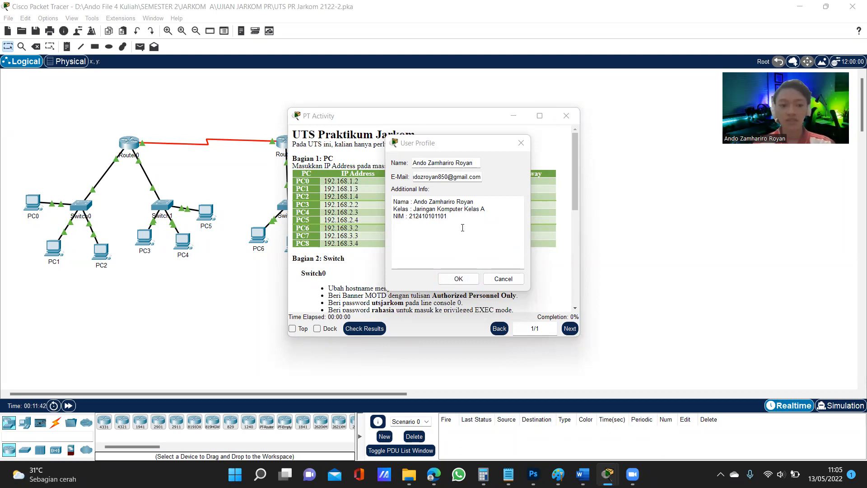
Accept the user profile details and move the activity instructions window clear of the network topology
left_click(459, 278)
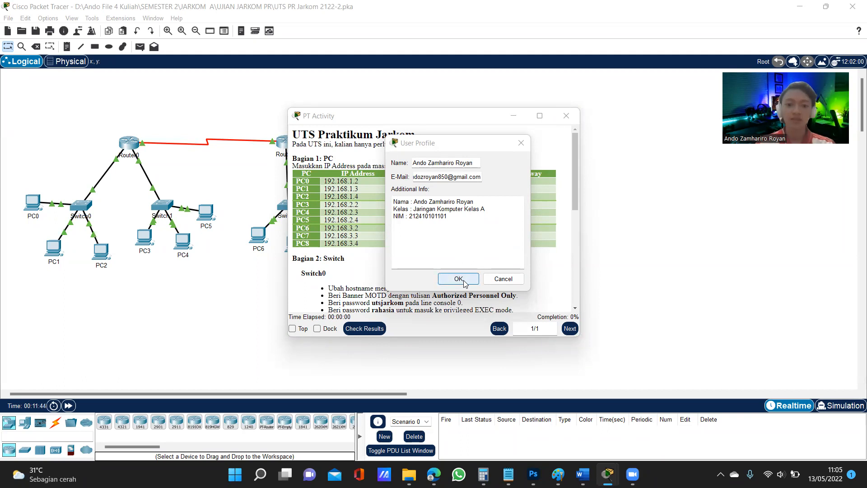
left_click_drag(431, 118, 546, 133)
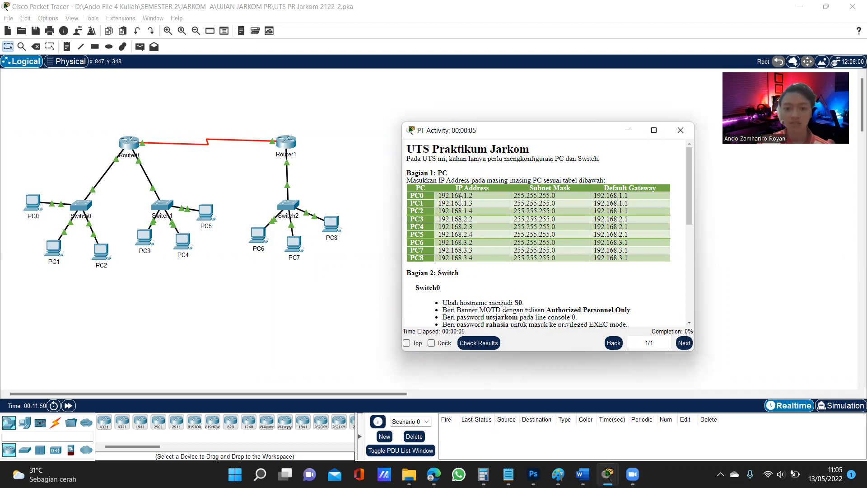
left_click(59, 252)
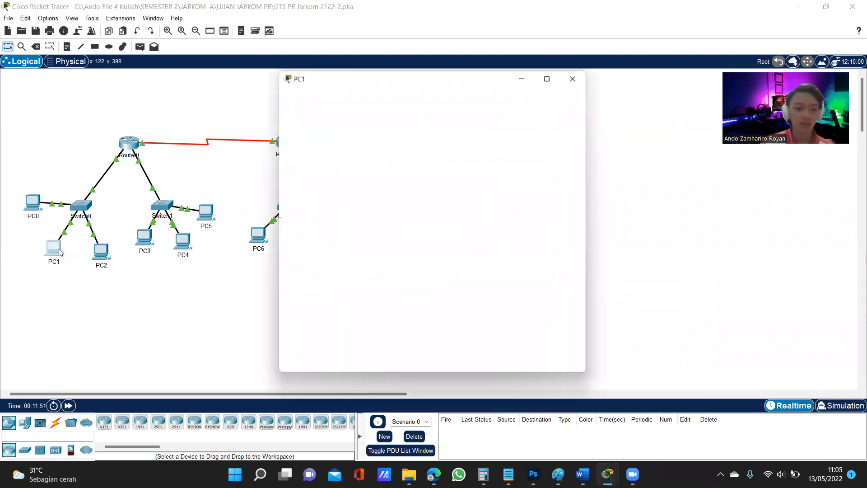
left_click(356, 96)
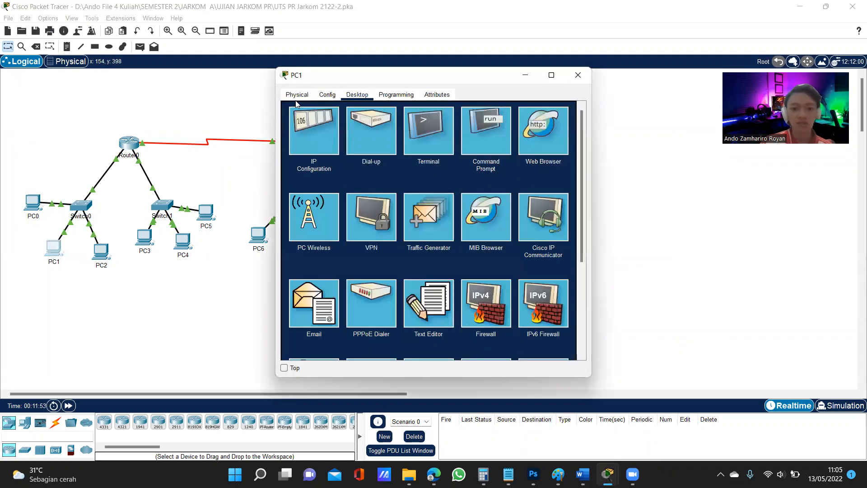
left_click(307, 153)
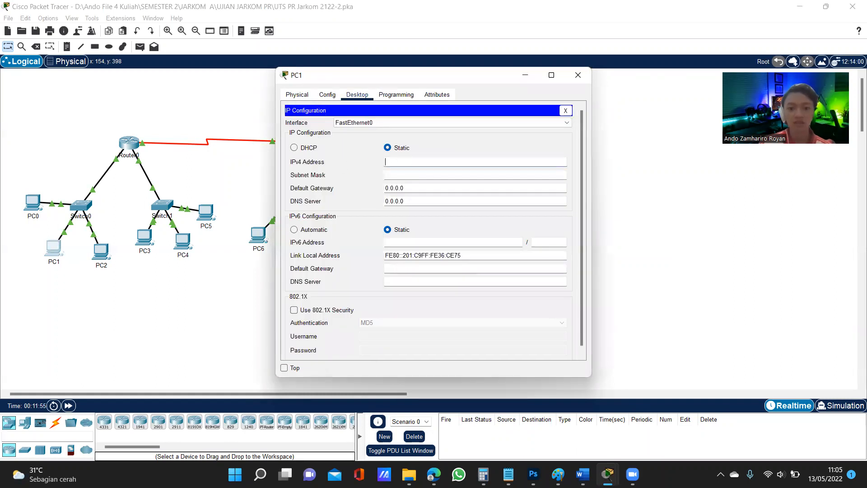
mouse_move(607, 474)
left_click(623, 393)
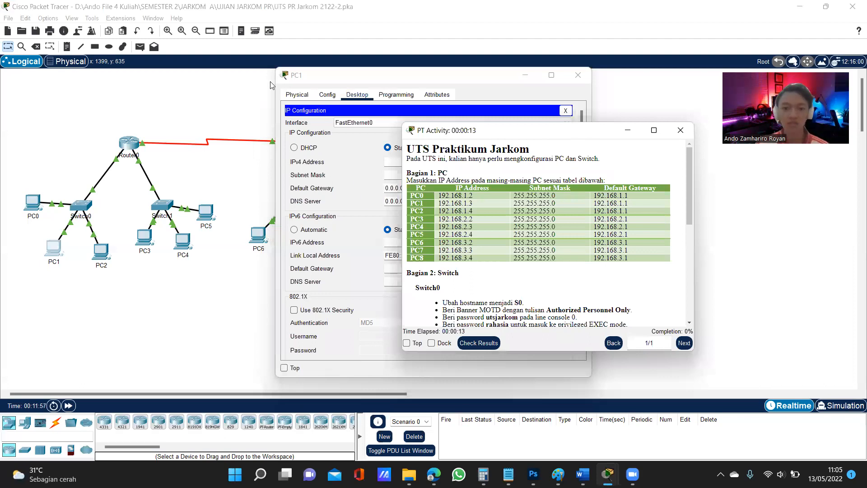
left_click_drag(560, 136, 762, 129)
left_click(578, 75)
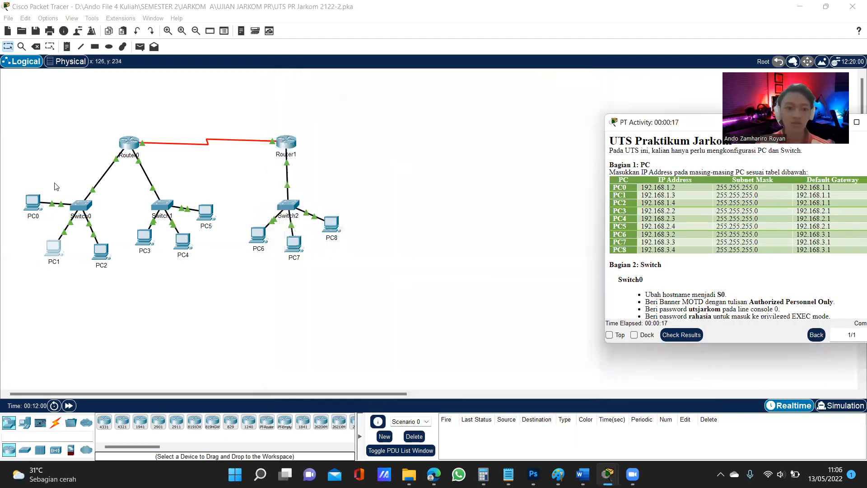
Give PC0 the static IPv4 address 192.168.1.2 with subnet mask 255.255.255.0, keeping the activity instructions in view
left_click(33, 204)
left_click(357, 94)
left_click(323, 123)
mouse_move(608, 474)
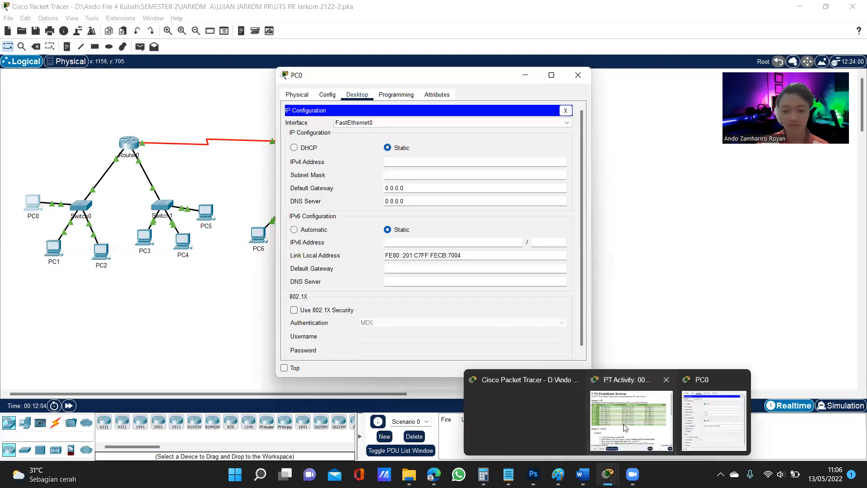
left_click(623, 424)
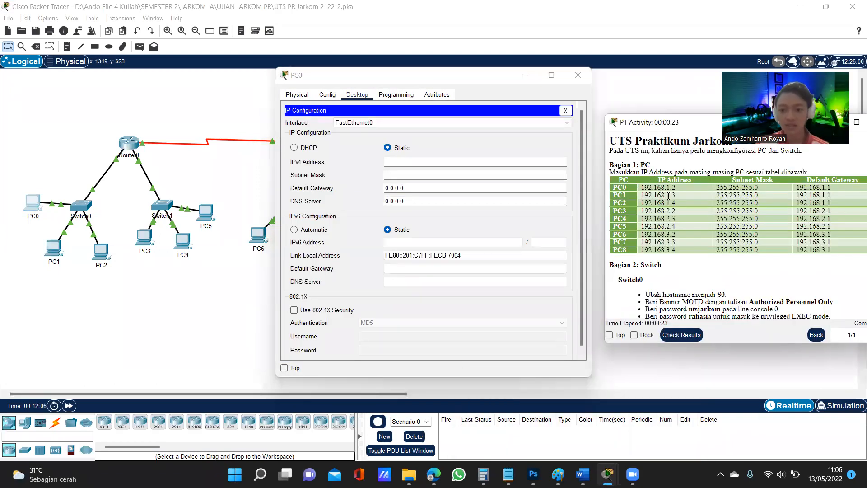
left_click(435, 163)
type("192.168")
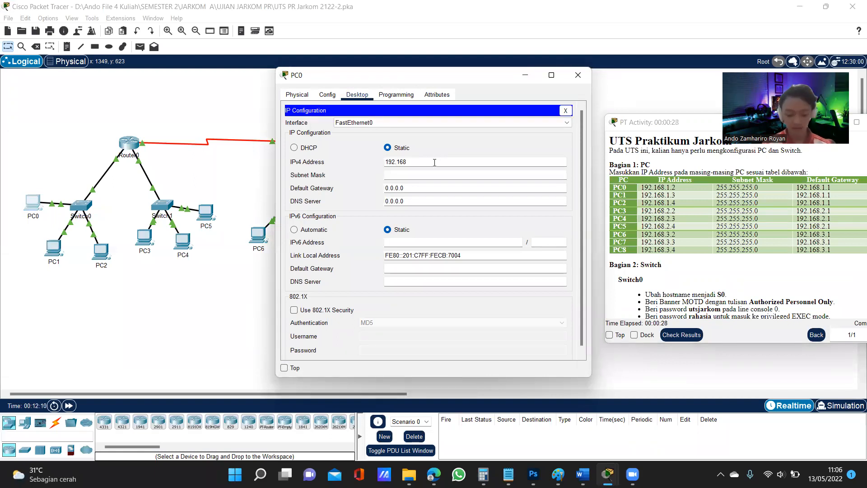
type(".1.2")
key("Tab")
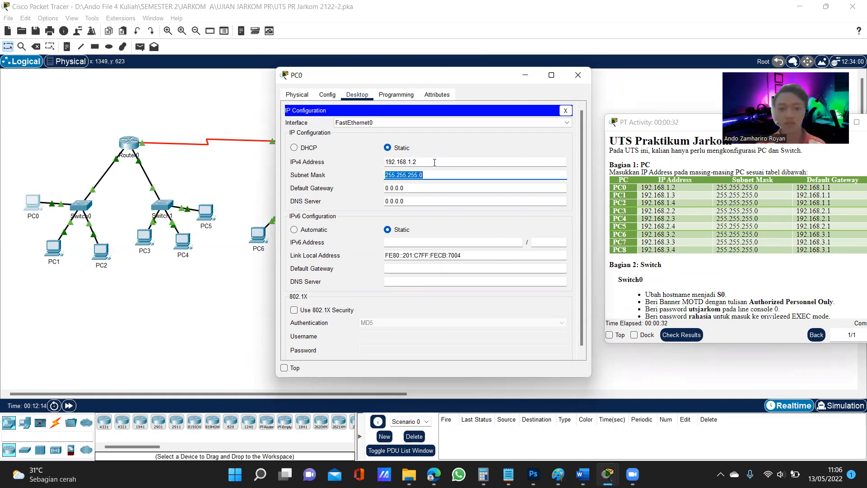
Set PC0's IPv4 default gateway to 192.168.1.1
left_click(446, 185)
double_click(447, 185)
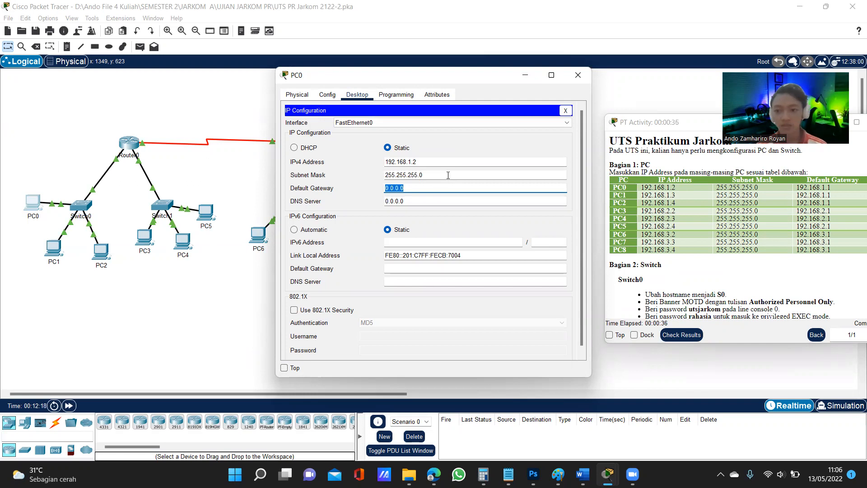
type("192.16")
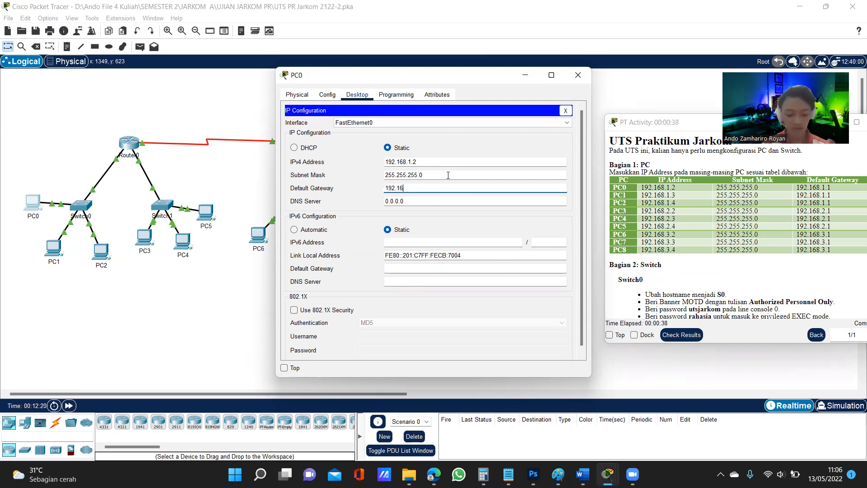
type("8.1.1")
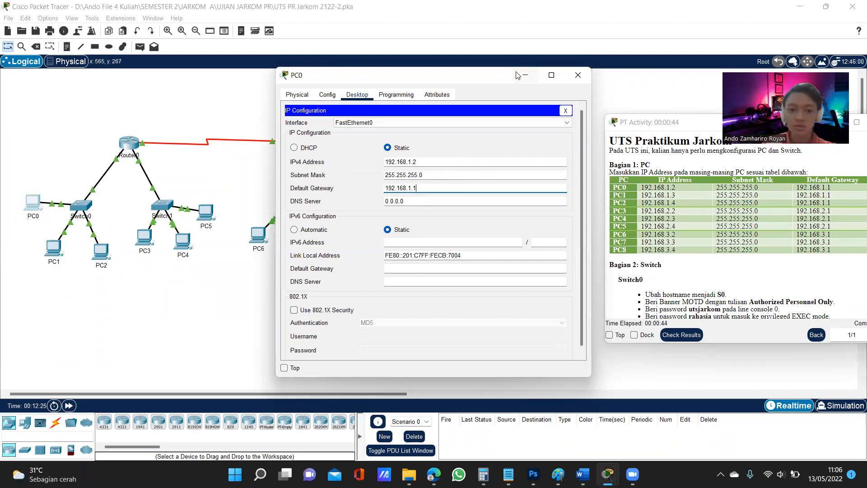
left_click_drag(510, 79, 449, 85)
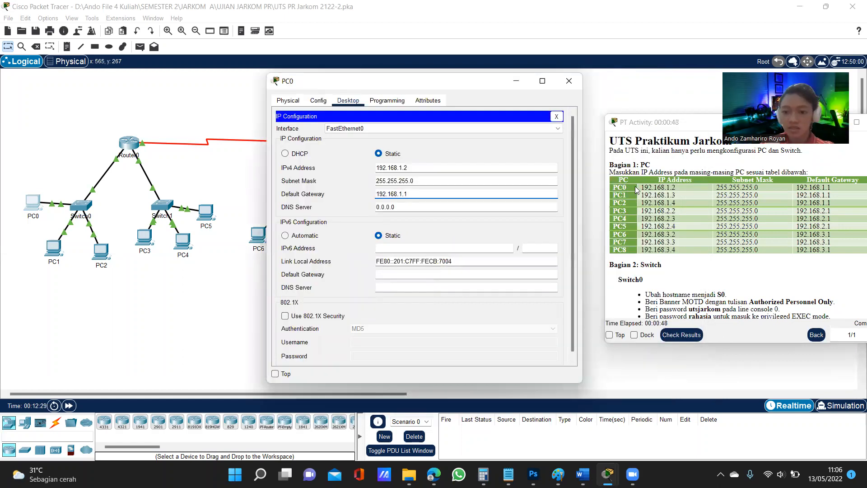
Review the address table for all PCs in the activity instructions and close PC0's configuration window
left_click(654, 191)
left_click_drag(641, 187, 768, 251)
left_click(470, 89)
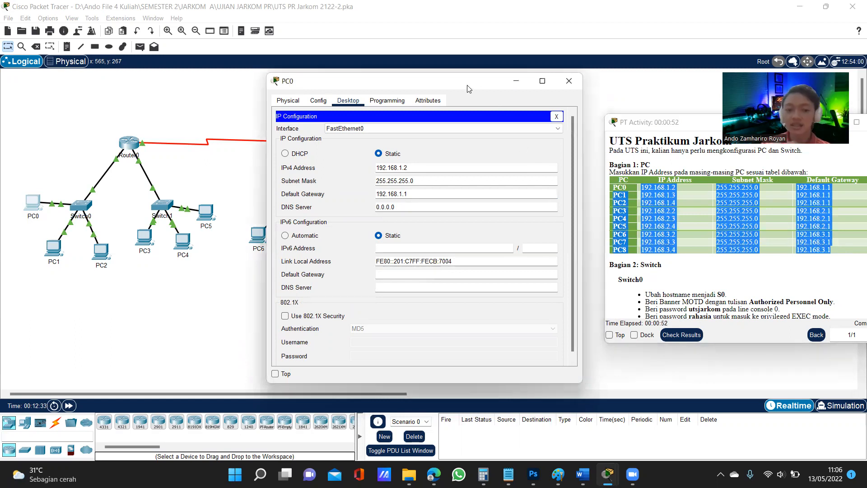
left_click_drag(469, 89, 509, 94)
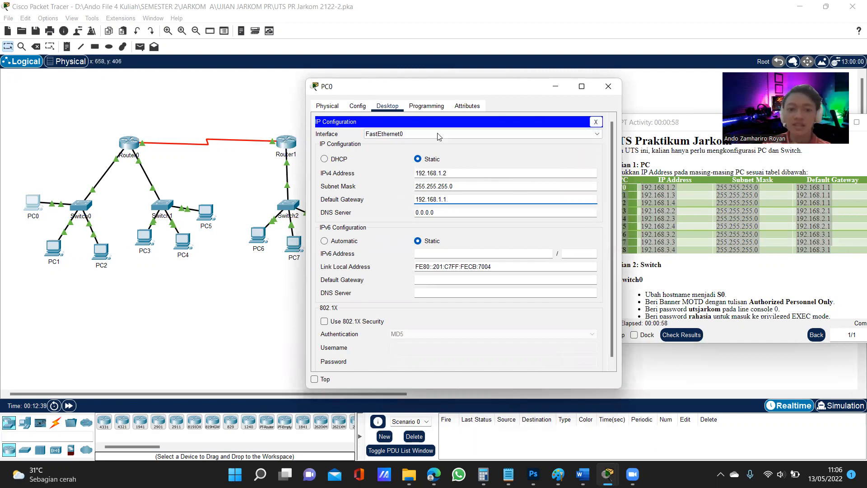
left_click_drag(456, 92, 507, 89)
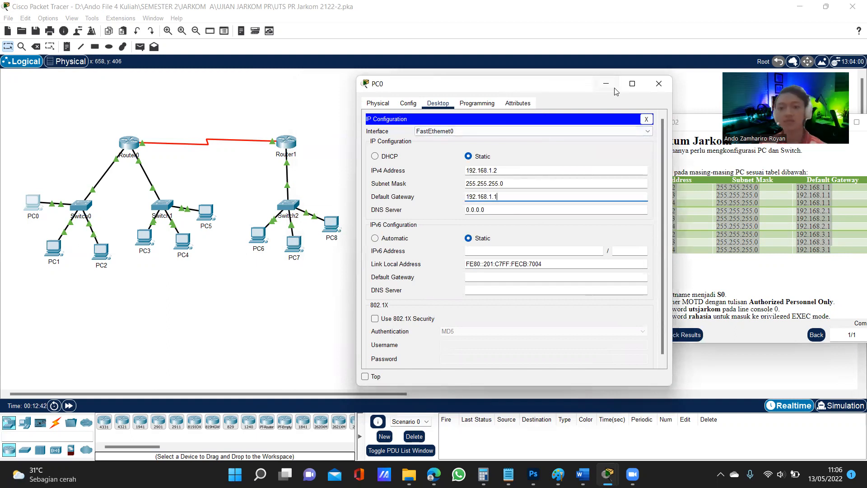
left_click(659, 84)
left_click_drag(679, 126, 459, 126)
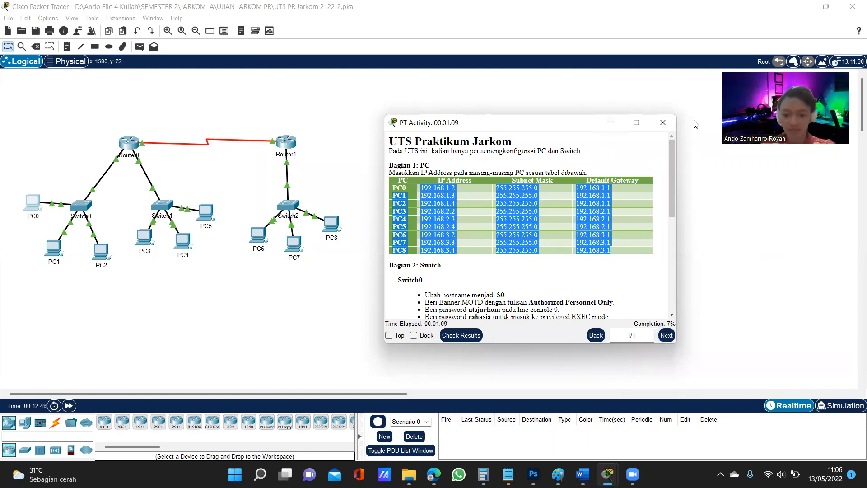
Check PC8's IP address, subnet mask and default gateway against its row in the instructions table, and close its window
left_click(625, 444)
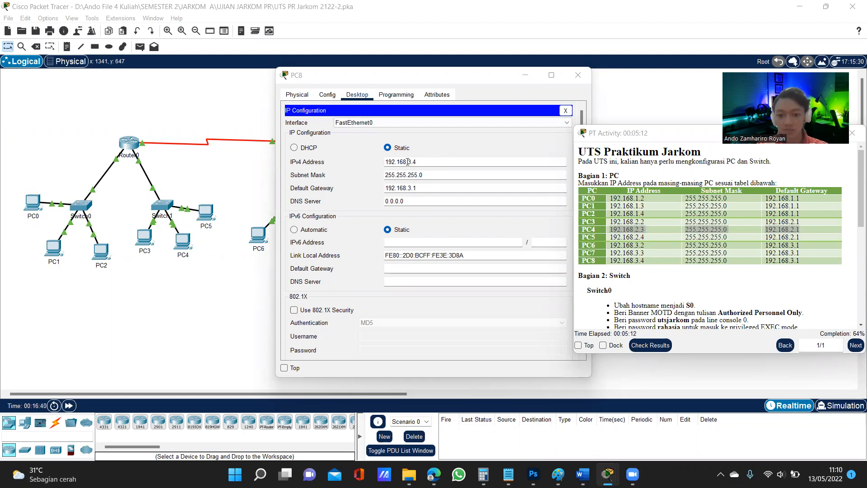
left_click_drag(634, 261, 651, 262)
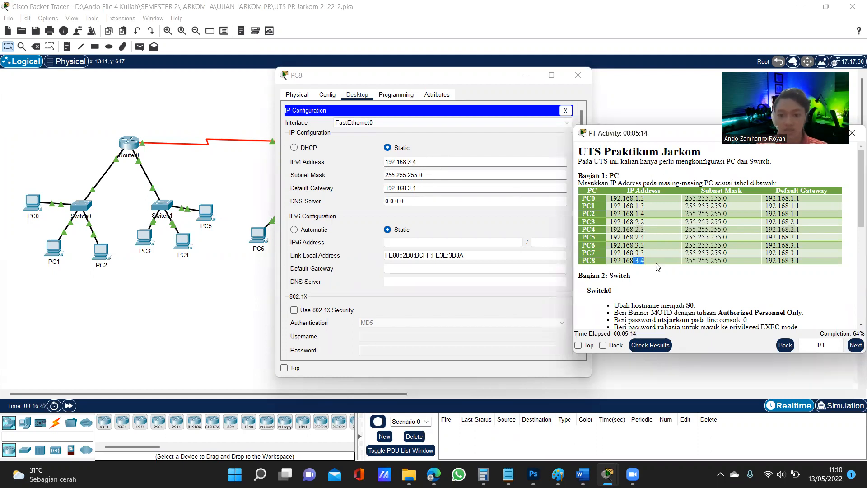
left_click_drag(705, 261, 727, 261)
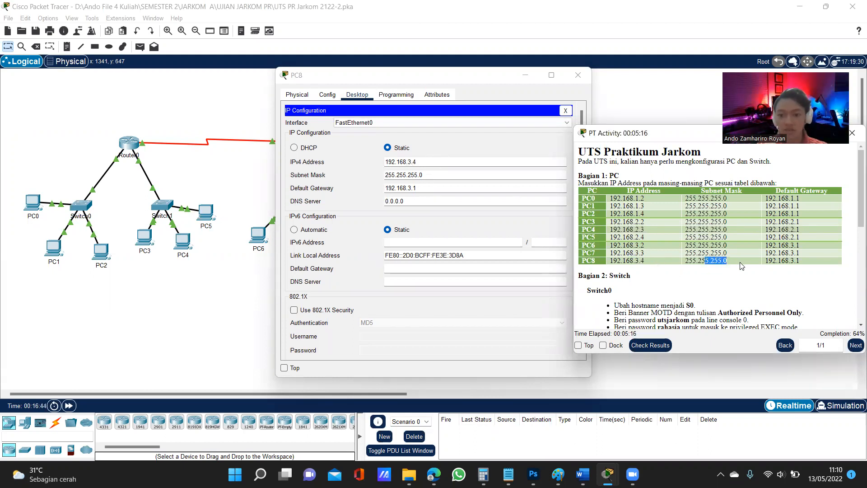
mouse_move(786, 263)
left_mouse_down()
mouse_move(803, 261)
mouse_move(794, 262)
left_mouse_up()
left_click(789, 262)
left_click(420, 188)
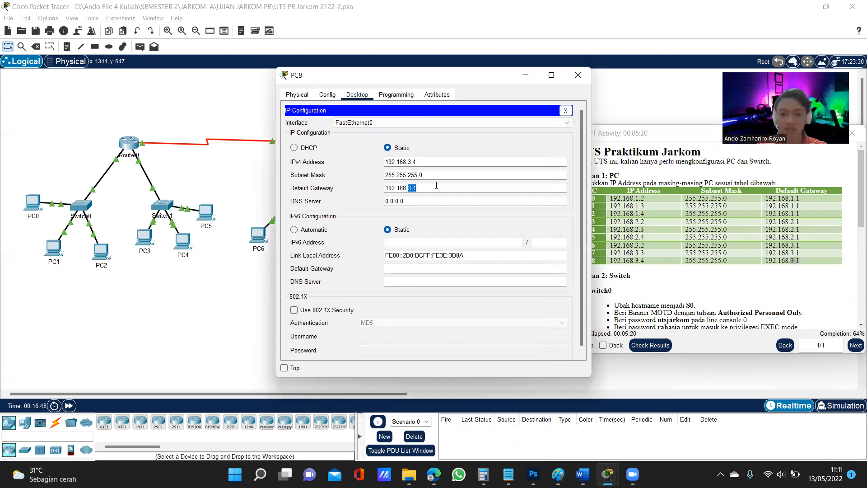
left_click(578, 75)
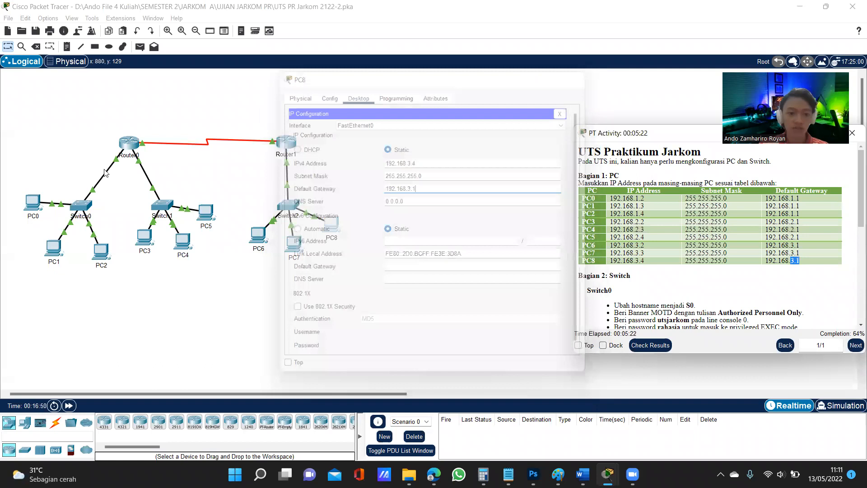
Open Switch0's command line interface and place it beside the Switch0 section of the activity instructions
left_click(83, 202)
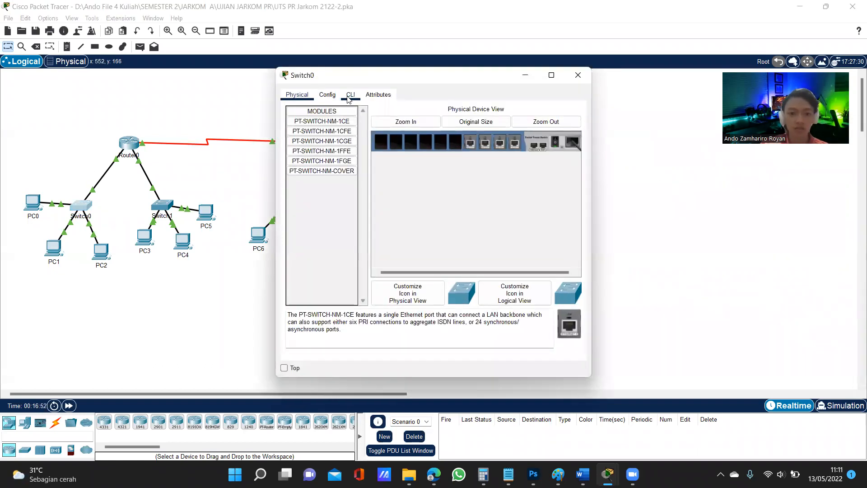
left_click(350, 95)
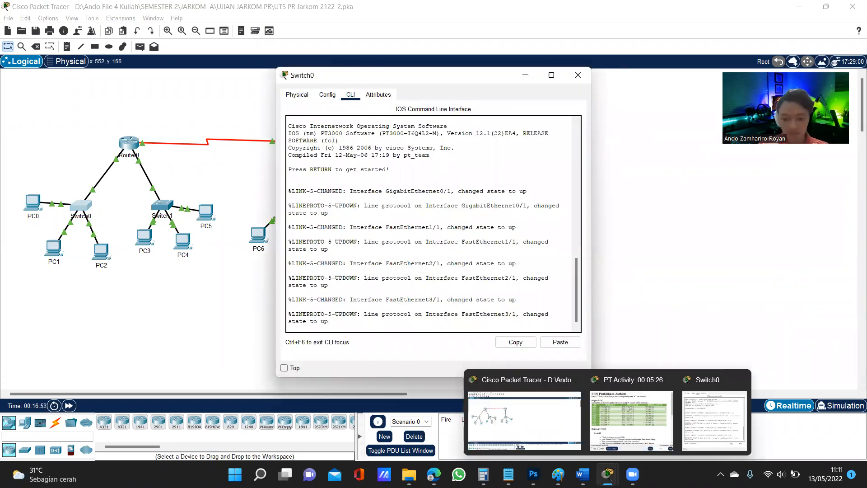
left_click(609, 418)
scroll(662, 283, "down", 1)
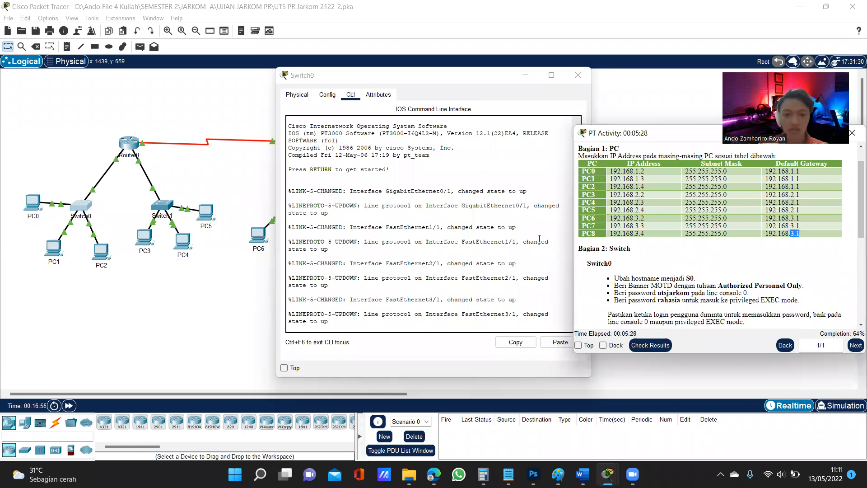
scroll(622, 281, "down", 1)
left_click(426, 265)
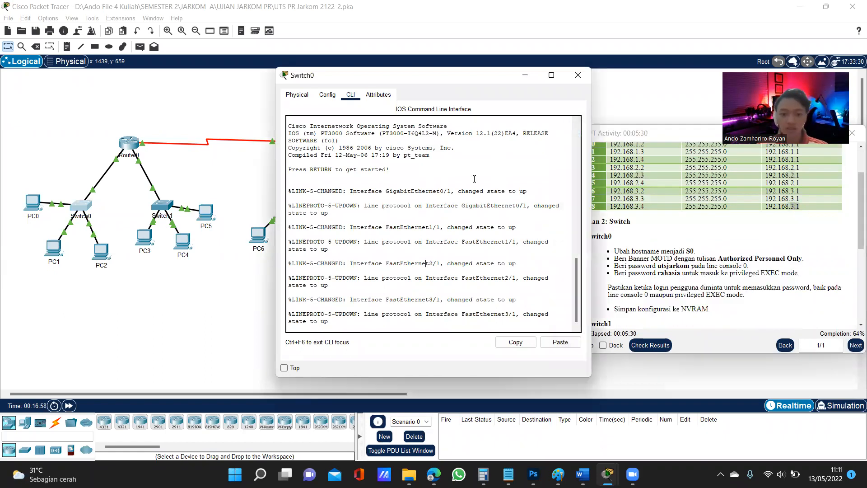
left_click_drag(461, 76, 432, 76)
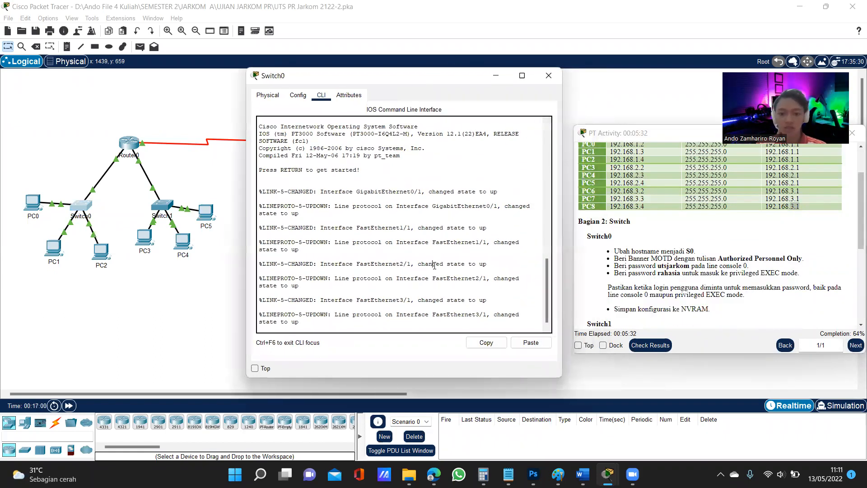
Enter privileged EXEC mode and global configuration mode on Switch0 with en and conf t
key("Return")
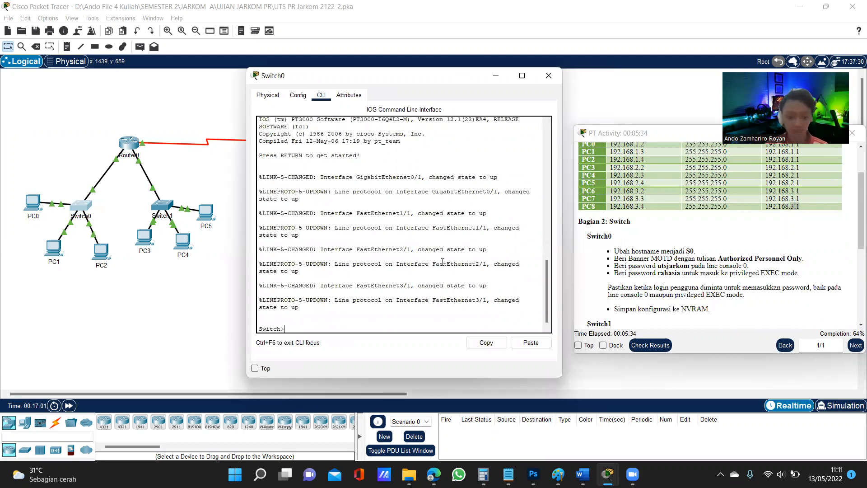
type("en")
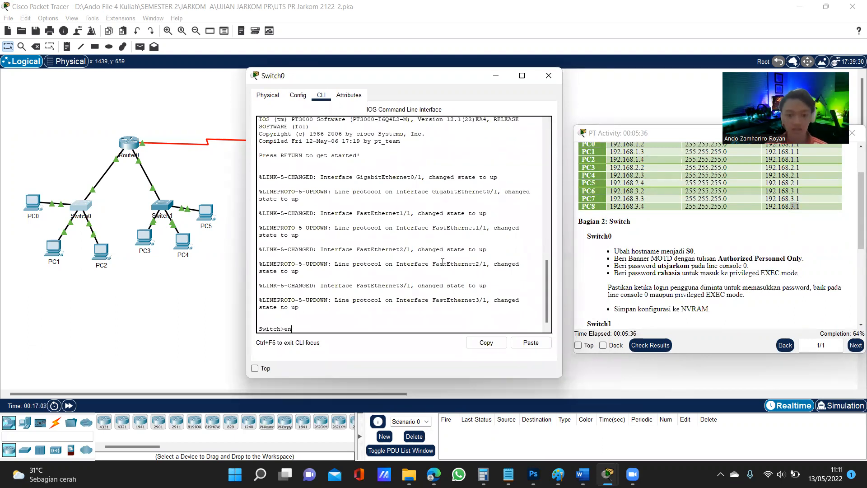
key("Return")
type("conf t")
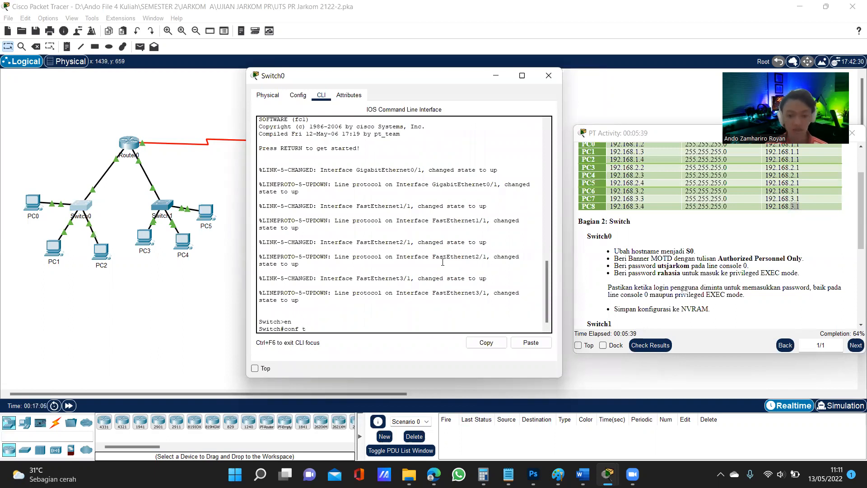
key("Return")
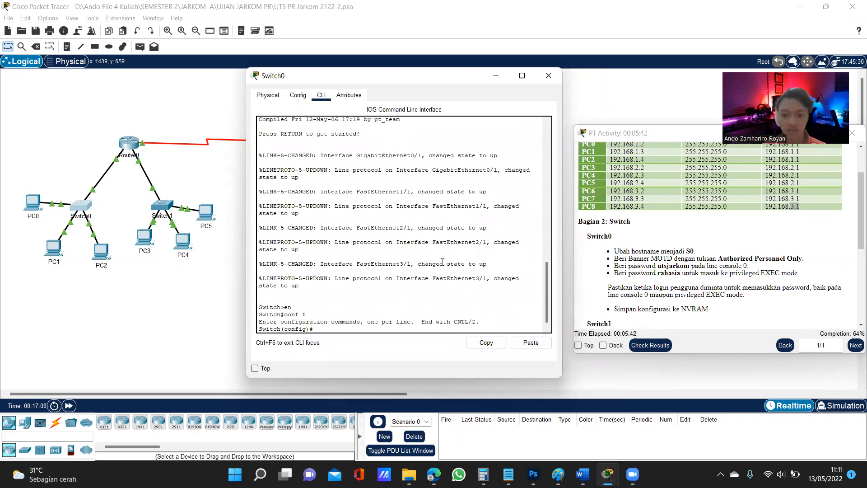
Set Switch0's hostname to S0
type("hostname S0")
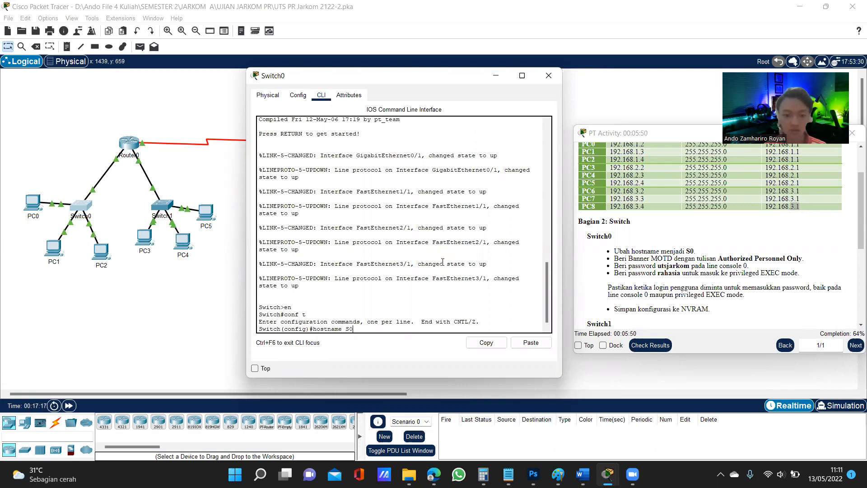
key("Return")
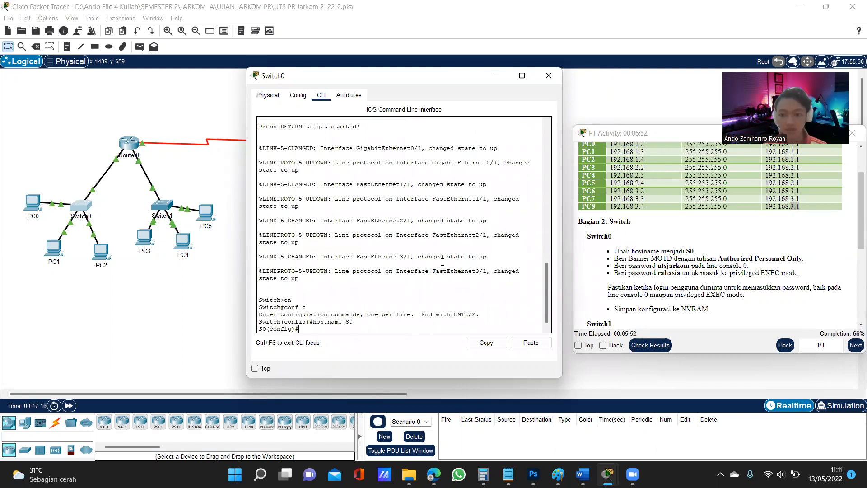
Set Switch0's MOTD banner to "Authorized Personnel Only" with the banner motd command
left_click_drag(660, 133, 645, 132)
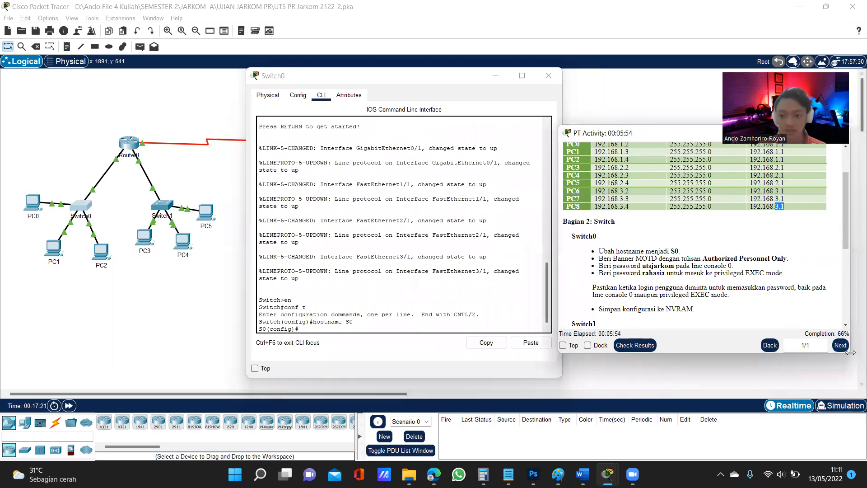
left_click(363, 328)
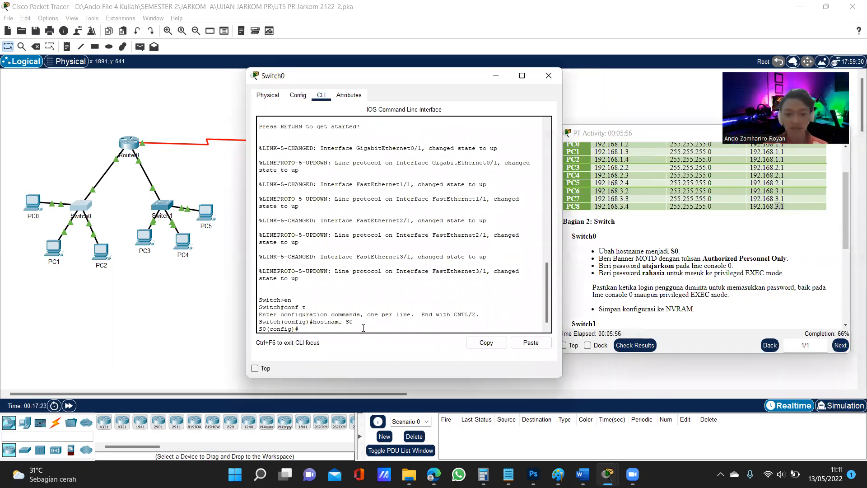
type("banner")
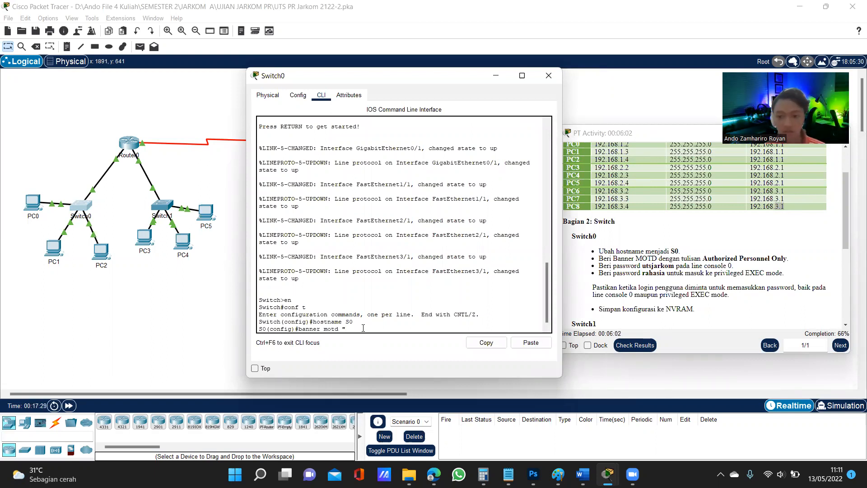
type("motd \"Authorized")
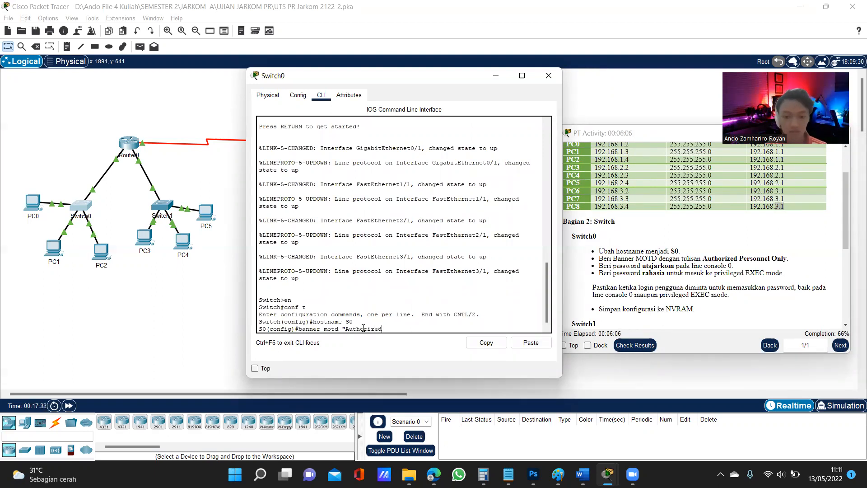
type(" Perso")
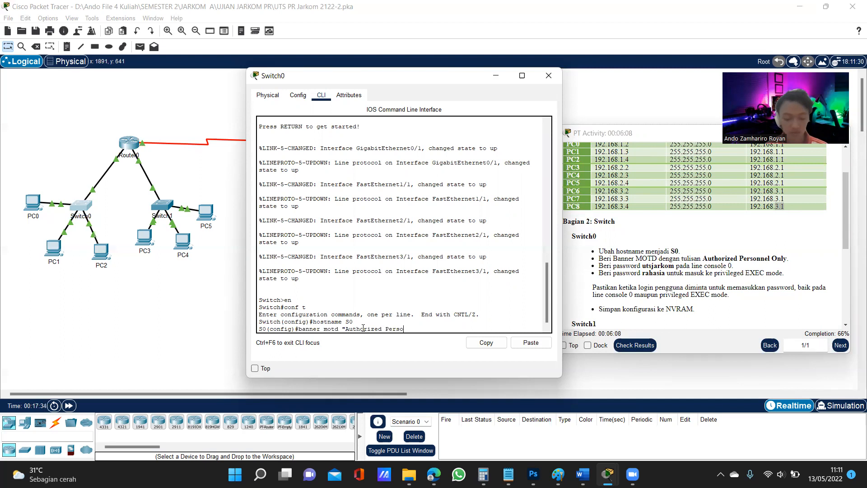
type("nnel Only")
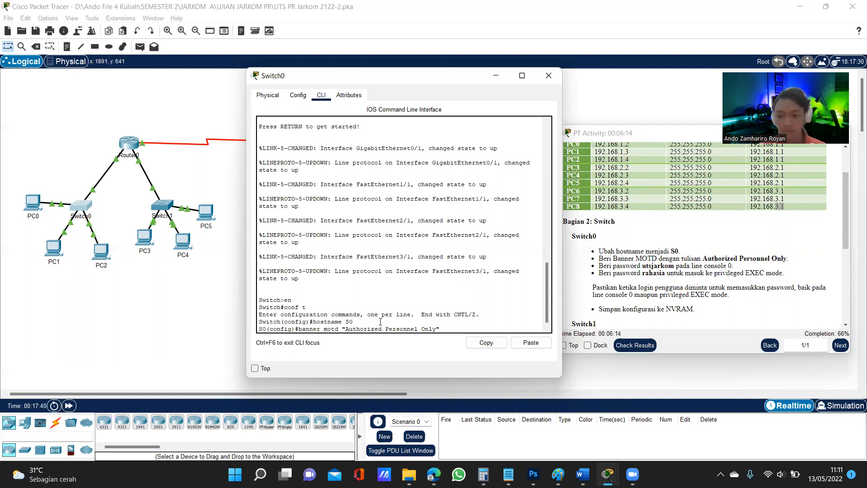
type("\"")
key("Return")
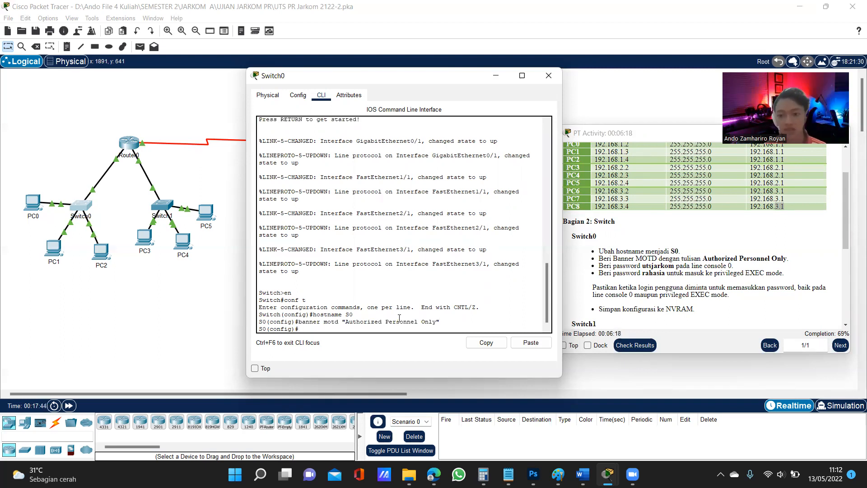
Enter line console 0 configuration on Switch0 and set the console password given in the activity instructions
type("line")
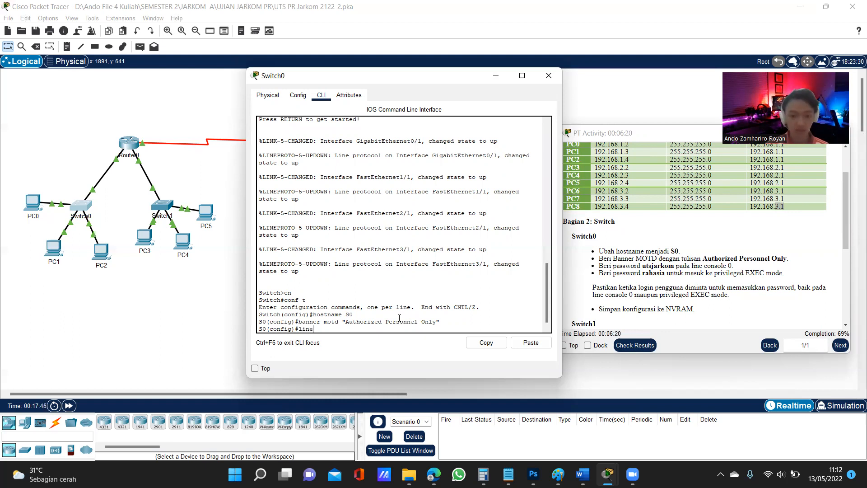
type(" console ")
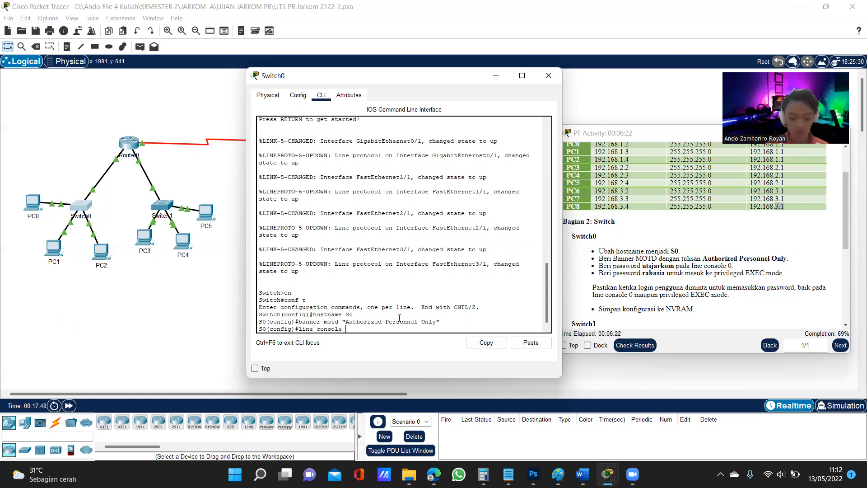
type("0")
key("Return")
type("password utsja")
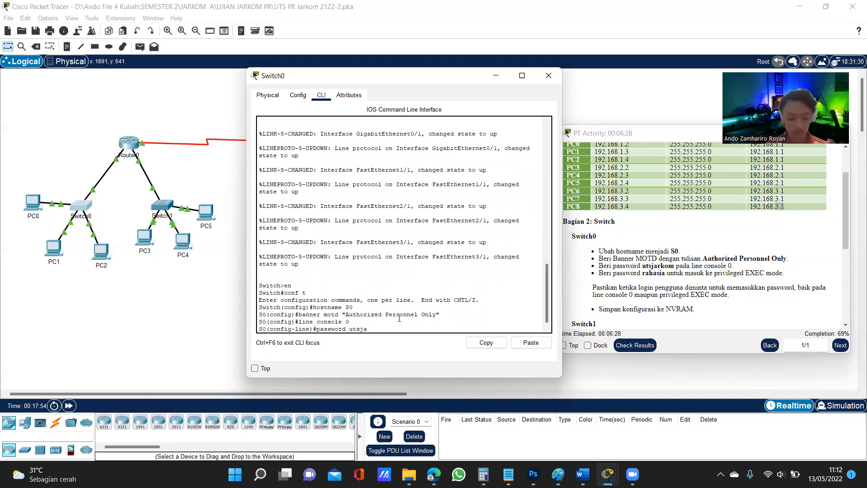
type("rkom")
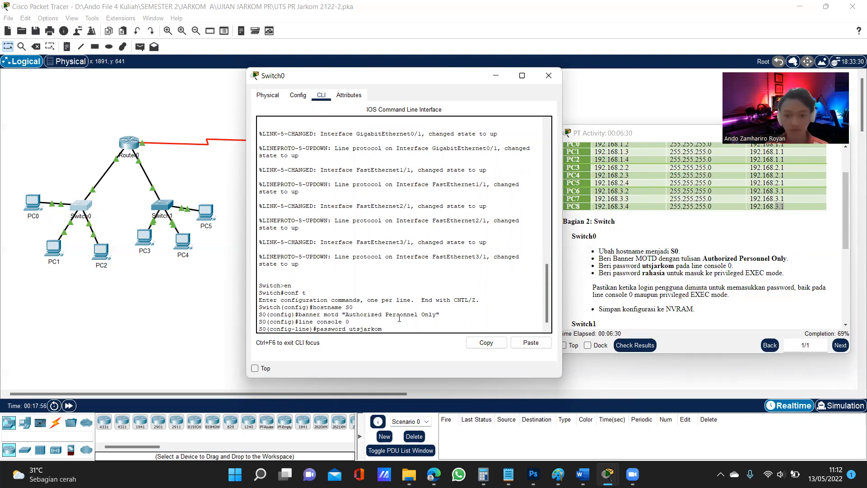
key("Return")
Require the password at login on Switch0's console line and return to global configuration mode
type("log")
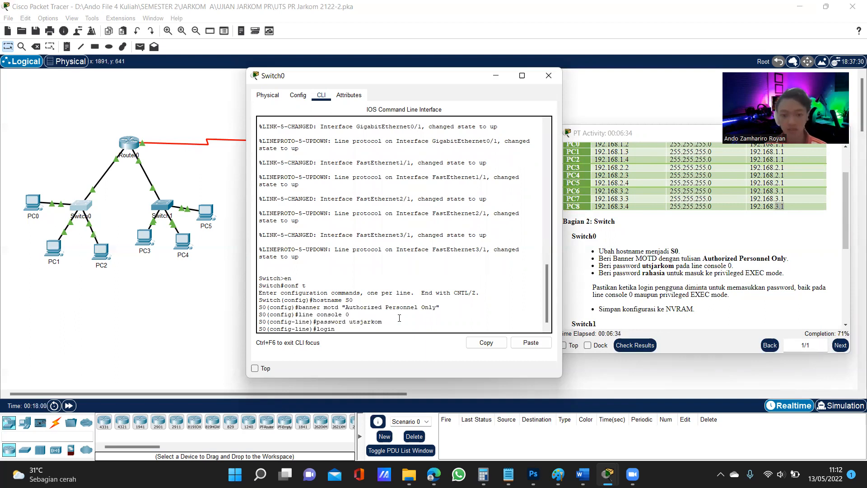
type("in")
key("Return")
type("exit")
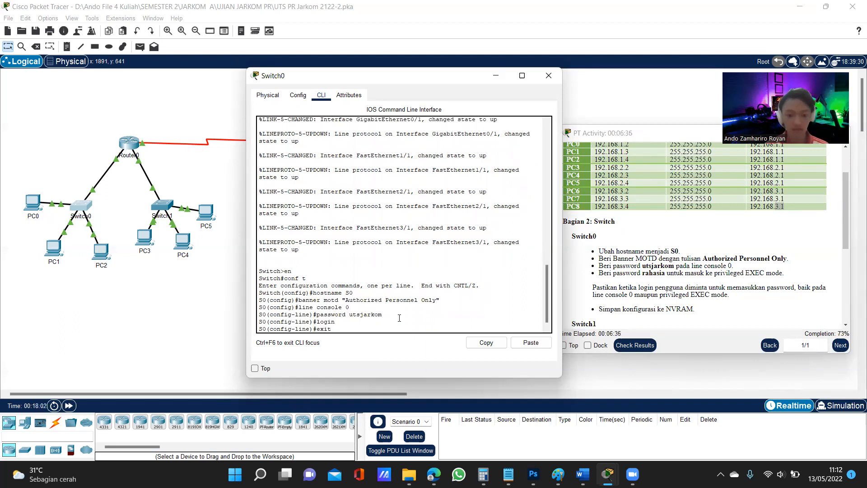
key("Return")
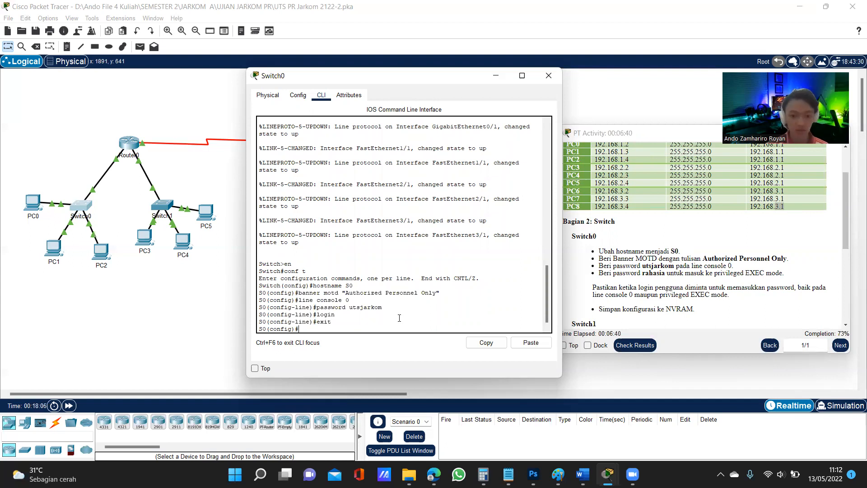
Set Switch0's privileged EXEC password from the instructions with the enable secret command
type("enable se")
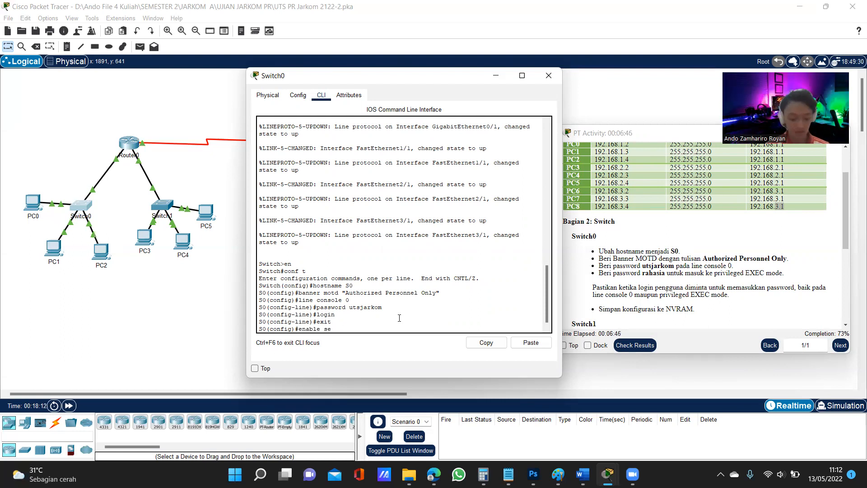
type("cret")
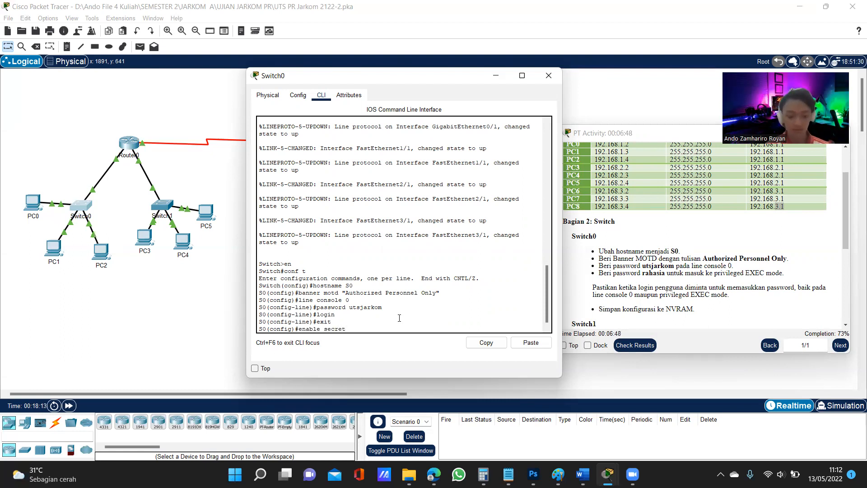
type(" rahassia")
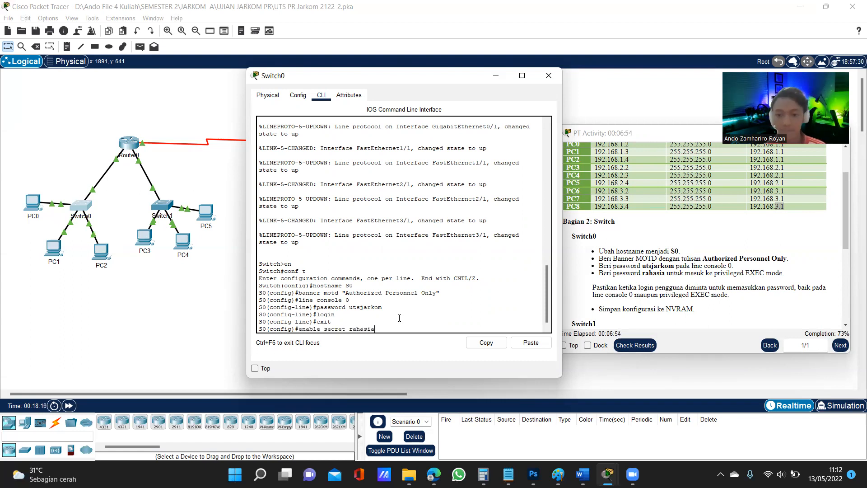
key("Return")
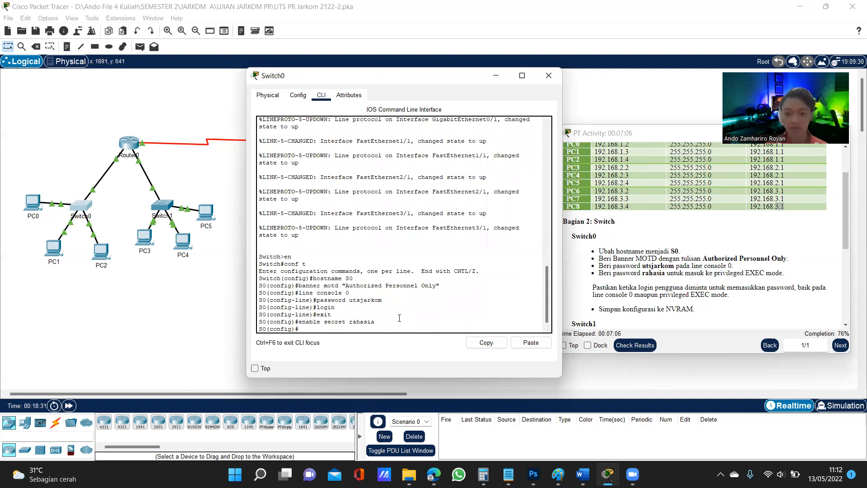
type("ex")
key("BackSpace")
key("BackSpace")
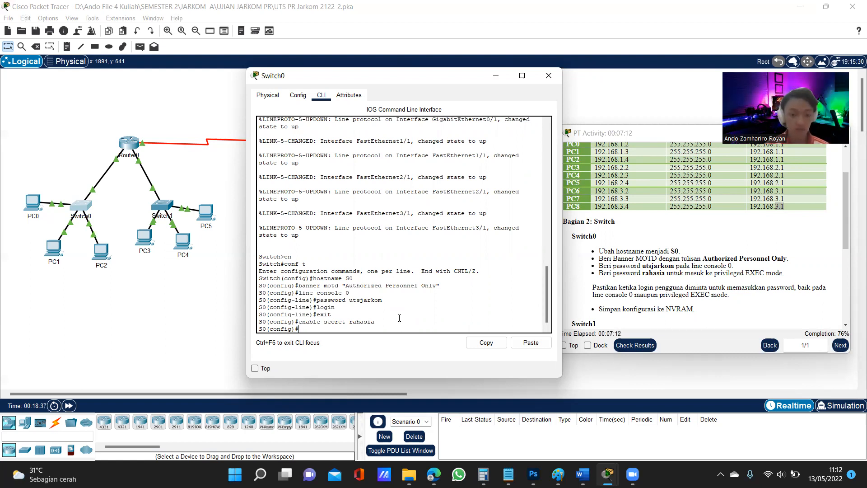
Exit global configuration mode and save Switch0's running-config to startup-config under the default destination filename
type("exit")
key("Return")
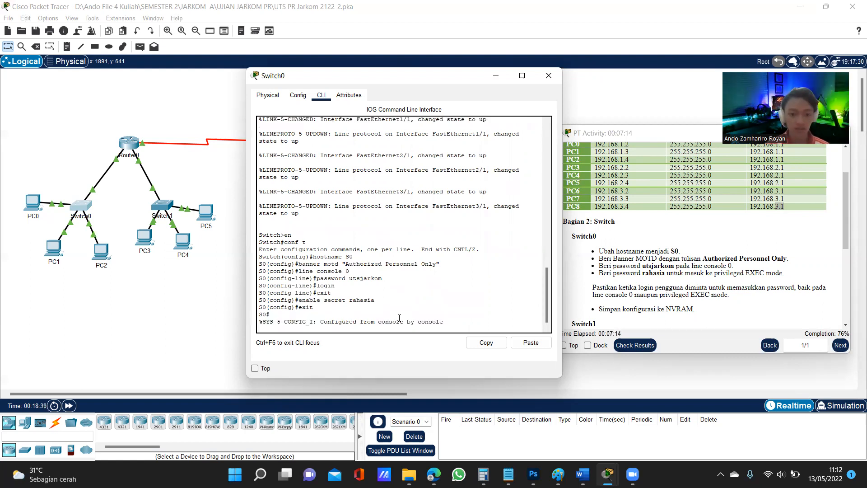
type("copy")
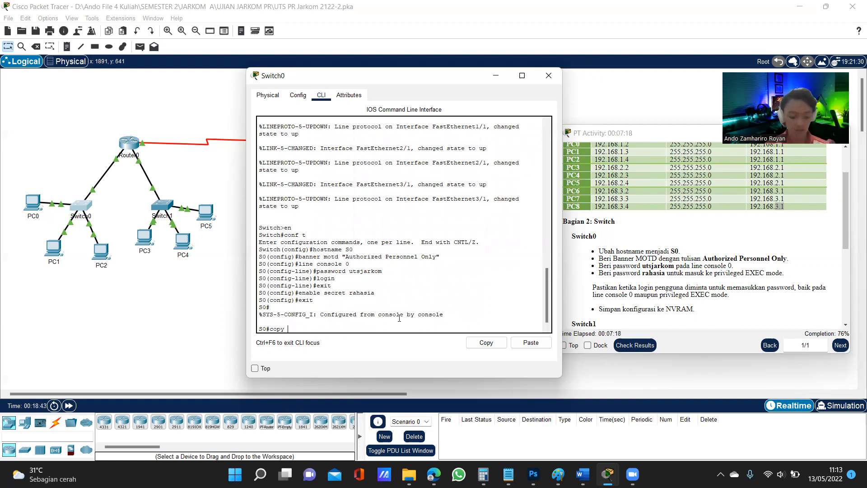
type(" running")
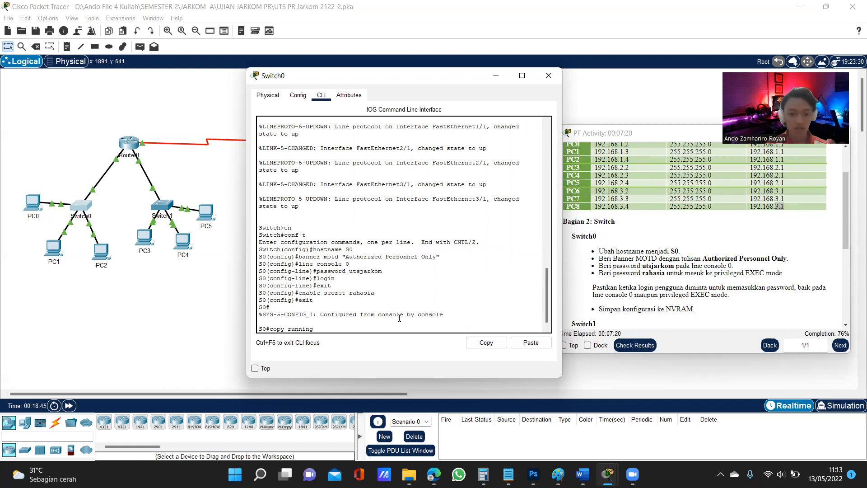
type("-config")
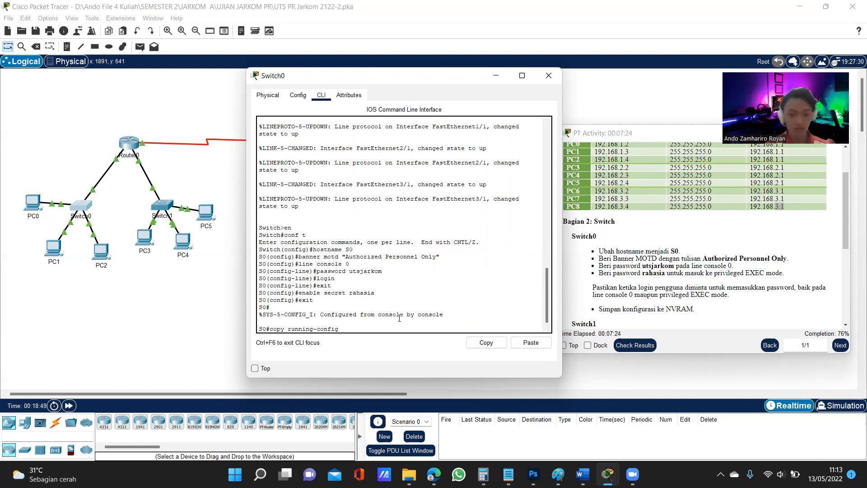
type(" start")
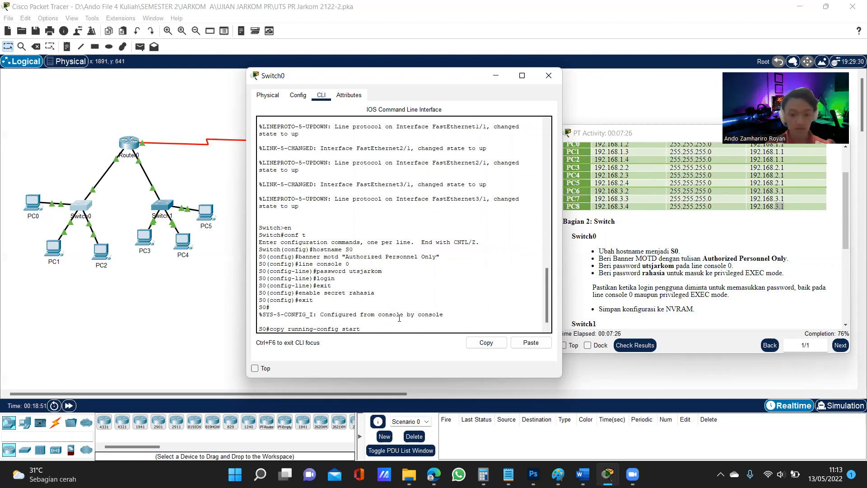
type("up-config")
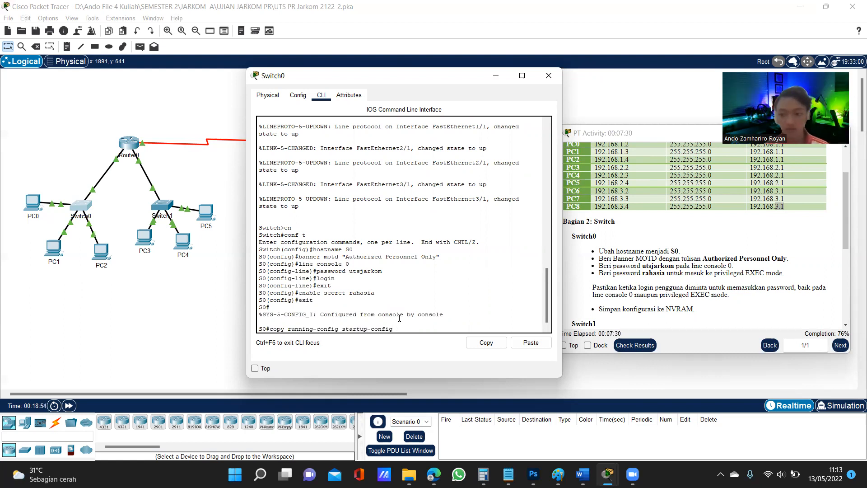
key("Return")
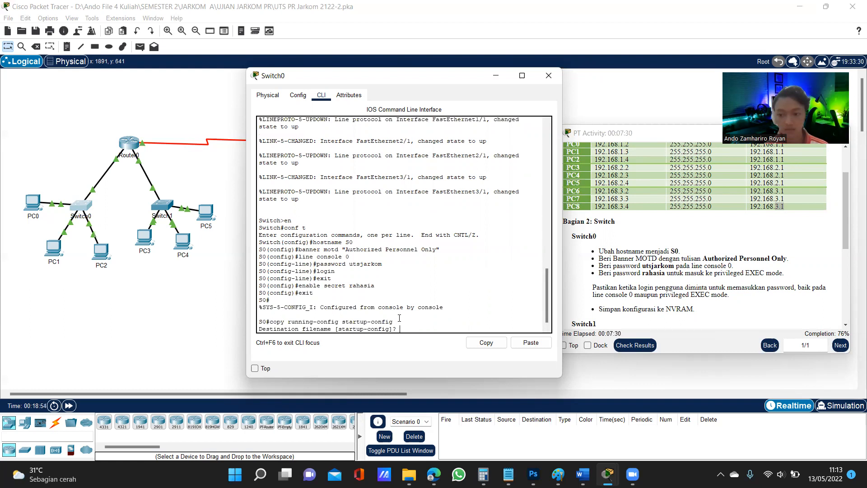
key("Return")
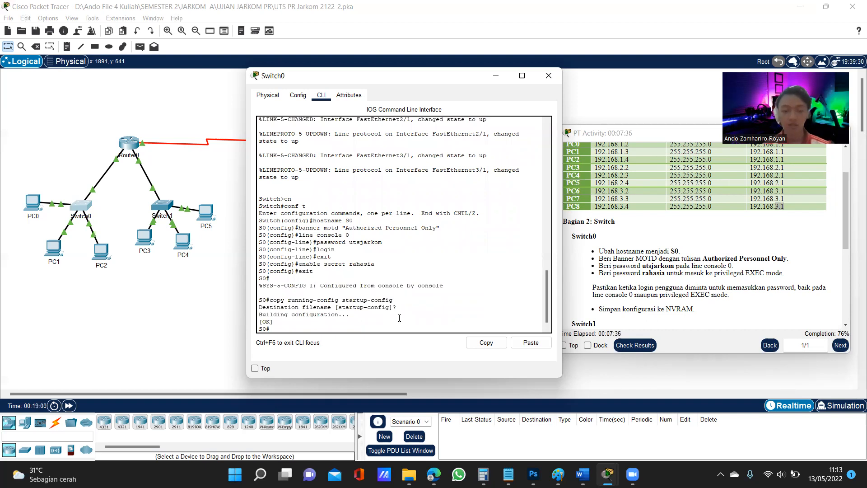
Log out of Switch0's console session and test the login with the console password
type("exit")
key("Return")
key("Return")
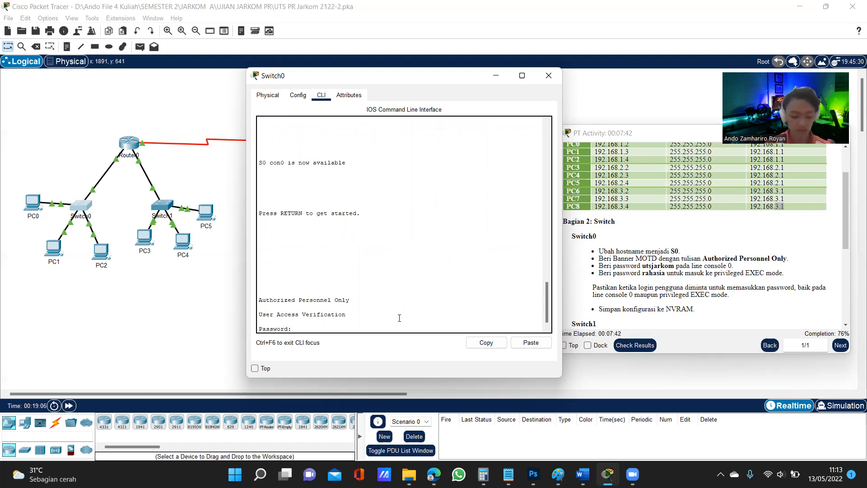
key("Return")
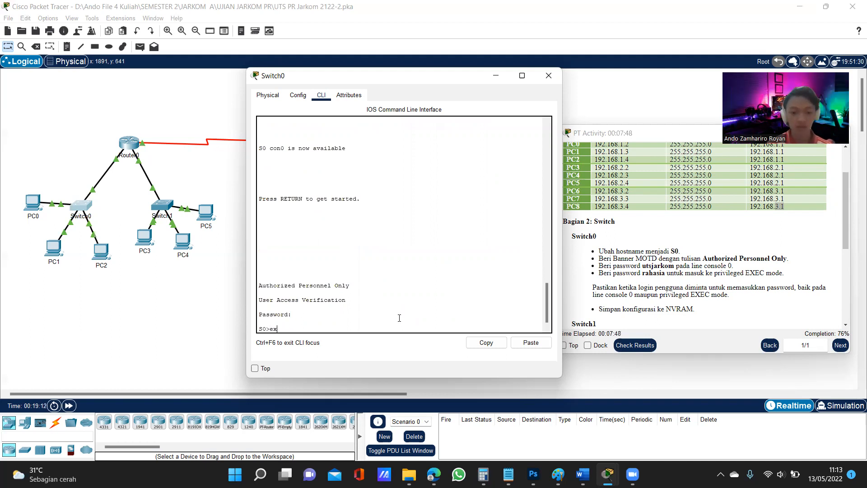
Repeat Switch0's logout and console login, and test privileged EXEC access with en and the enable secret password
type("ex")
key("Return")
key("Return")
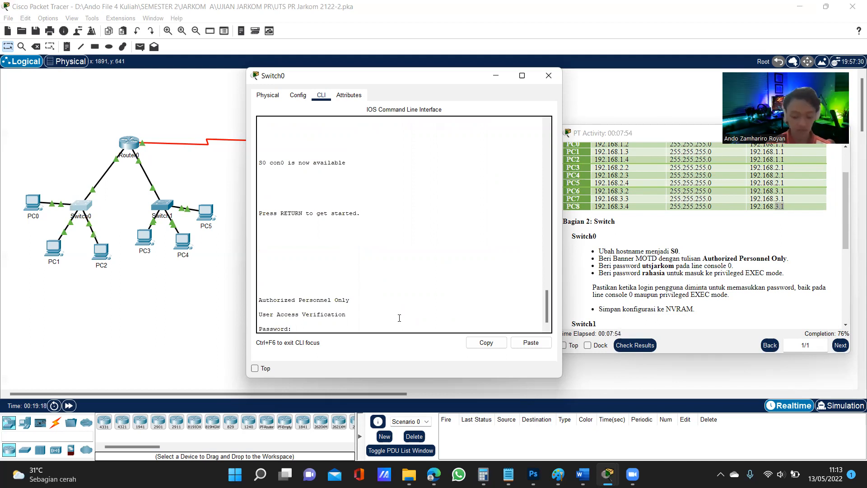
key("Return")
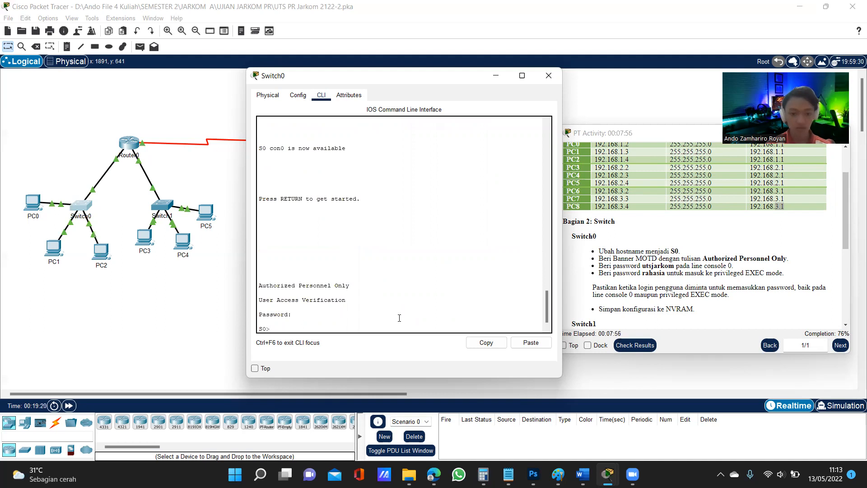
type("en")
key("Return")
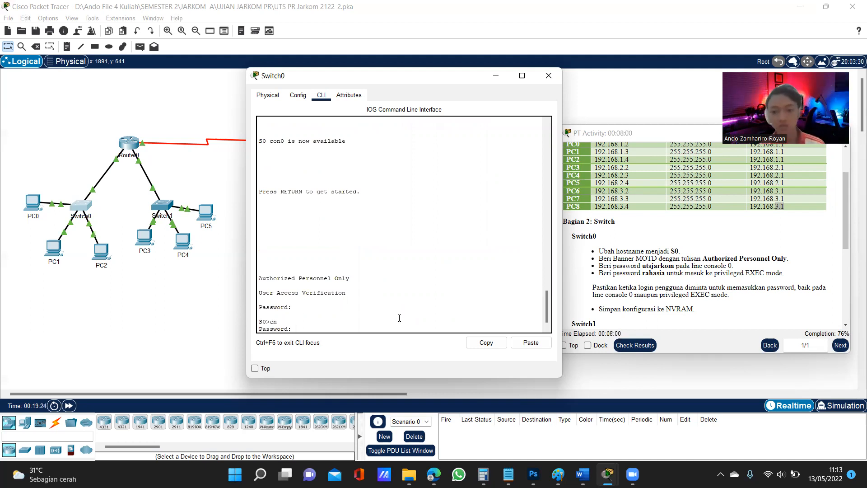
key("Return")
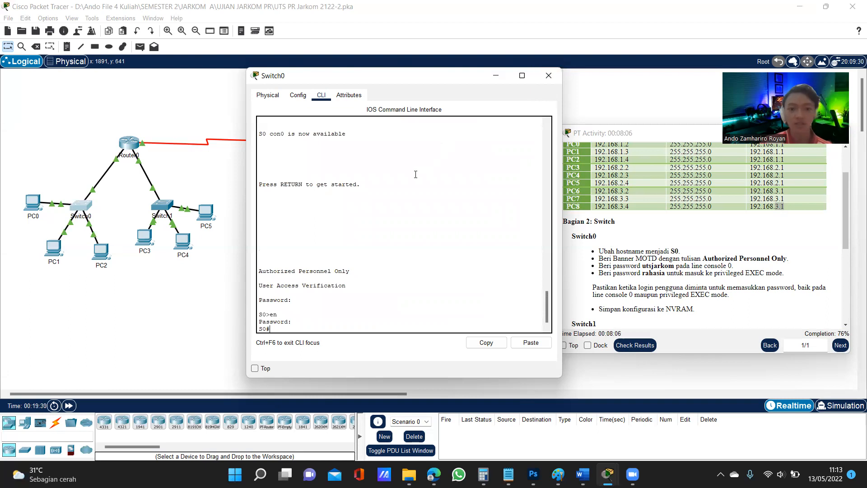
Move Switch0's window aside and examine the Switch1 requirements in the activity instructions
mouse_move(429, 88)
left_mouse_down()
mouse_move(498, 93)
mouse_move(425, 91)
left_mouse_up()
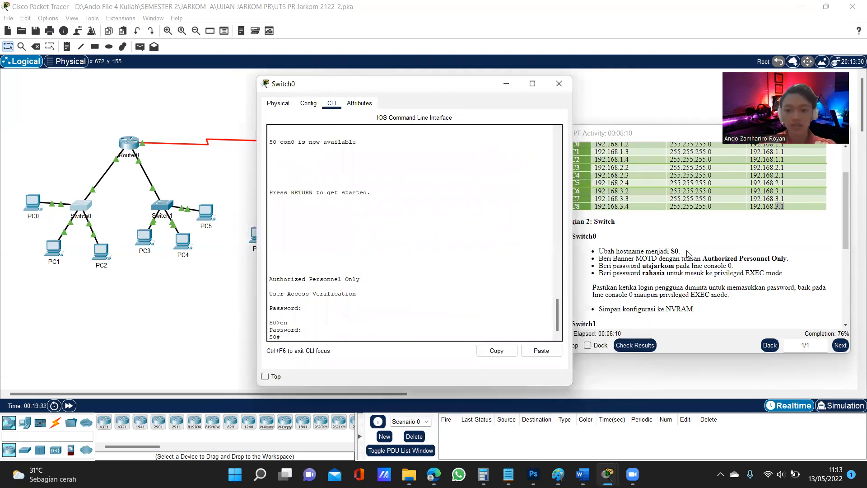
scroll(699, 264, "down", 3)
scroll(699, 265, "down", 2)
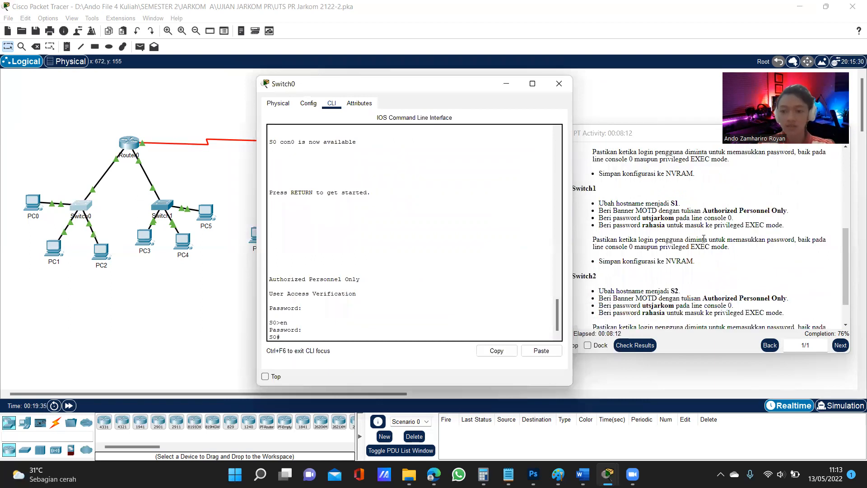
Examine the Switch1 and Switch2 requirements in the activity instructions, and close Switch0's window
left_click_drag(670, 202, 679, 202)
left_click(679, 203)
scroll(679, 203, "down", 2)
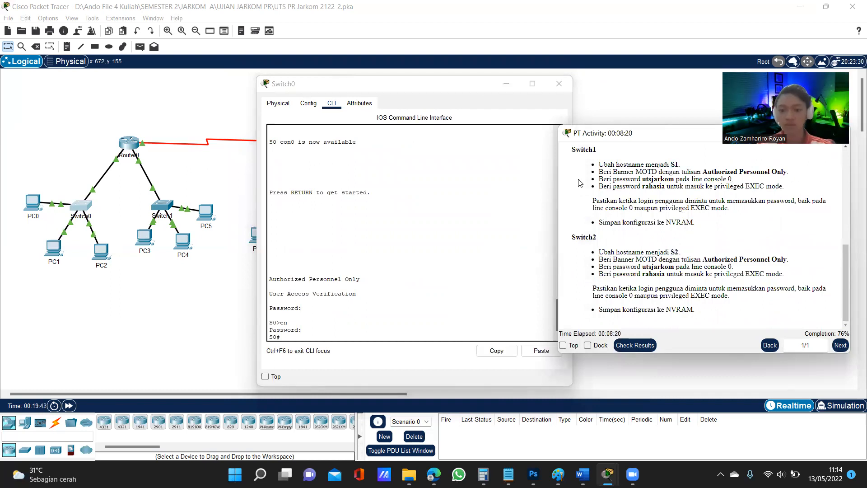
left_click(562, 84)
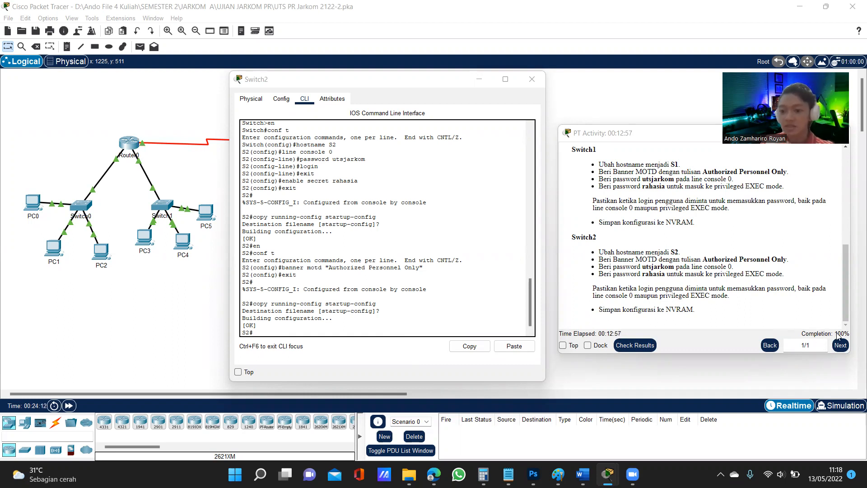
Minimize the Switch2 and Packet Tracer windows and switch to the UTS Jarkom document in Word
left_click(487, 80)
left_click(800, 6)
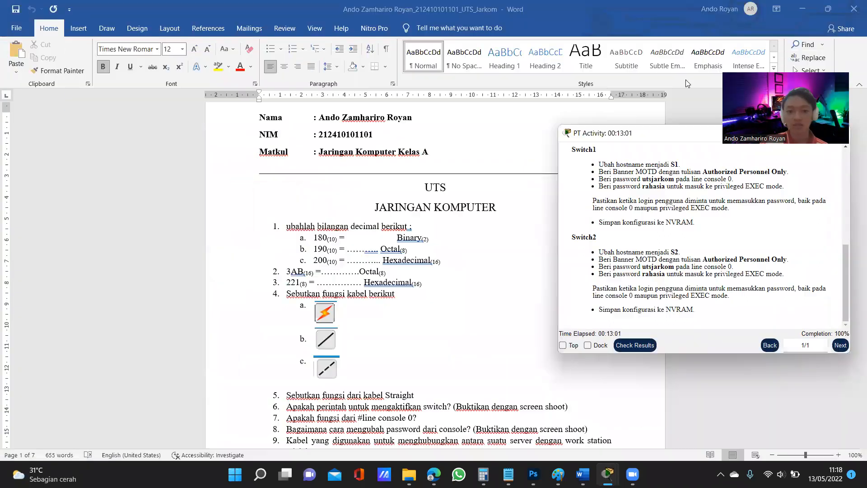
left_click(424, 254)
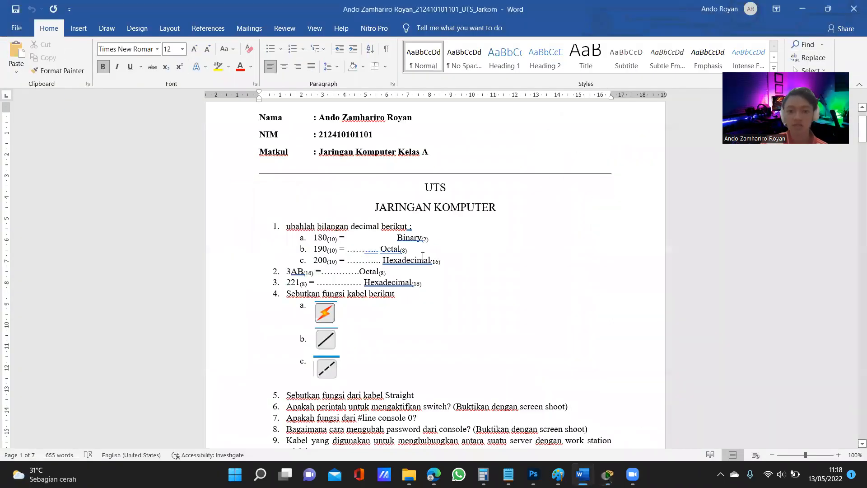
Read through the ten UTS Jaringan Komputer questions on the document's first page
scroll(451, 269, "up", 2)
scroll(473, 280, "down", 1)
scroll(473, 280, "down", 1)
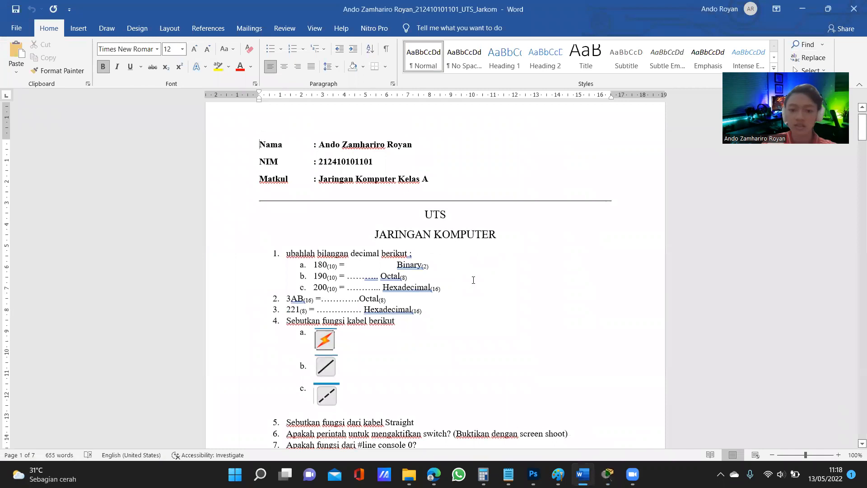
scroll(473, 278, "down", 2)
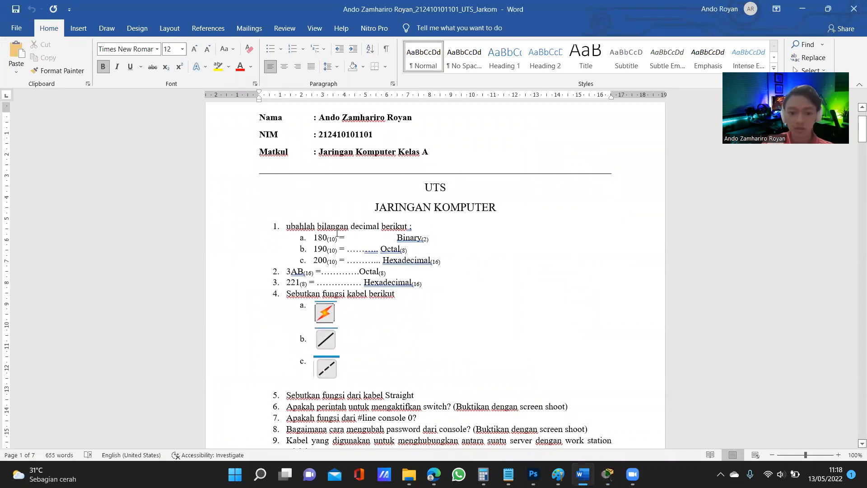
scroll(416, 242, "down", 10)
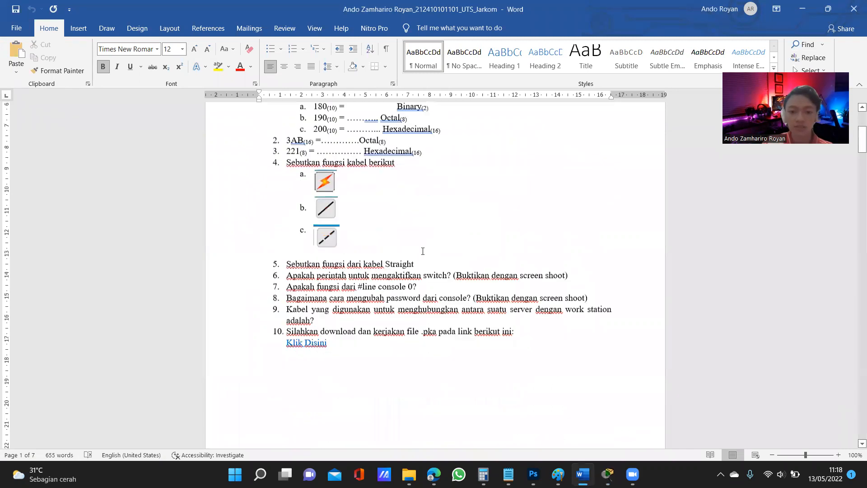
scroll(427, 258, "down", 6)
Go to the Jawab section and examine answer 1a's conversion of decimal 180 to binary
left_click_drag(859, 175, 859, 228)
left_click_drag(855, 194, 855, 173)
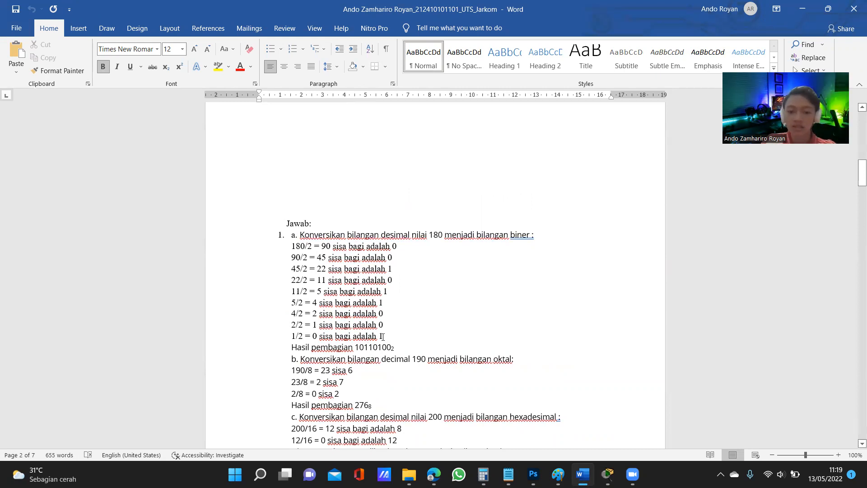
left_click(382, 337)
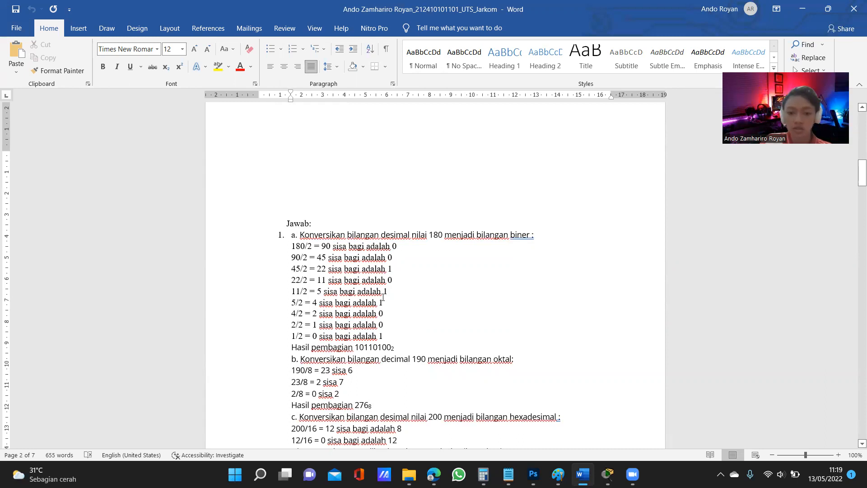
left_click(396, 281)
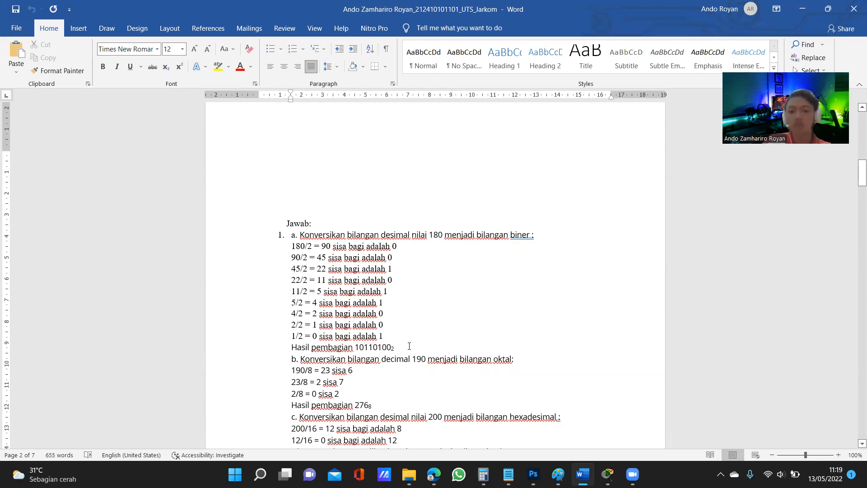
Examine answer 1b's conversion of decimal 190 to octal, following each division by 8, its remainder and the result
scroll(361, 316, "down", 3)
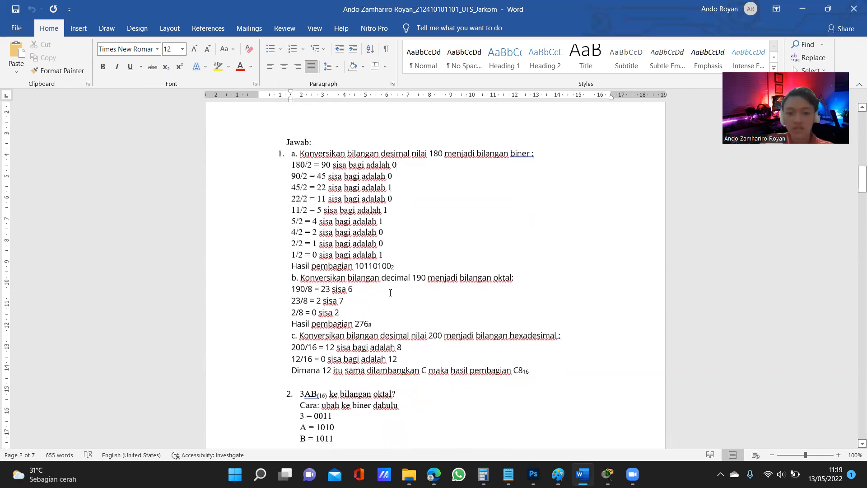
double_click(419, 278)
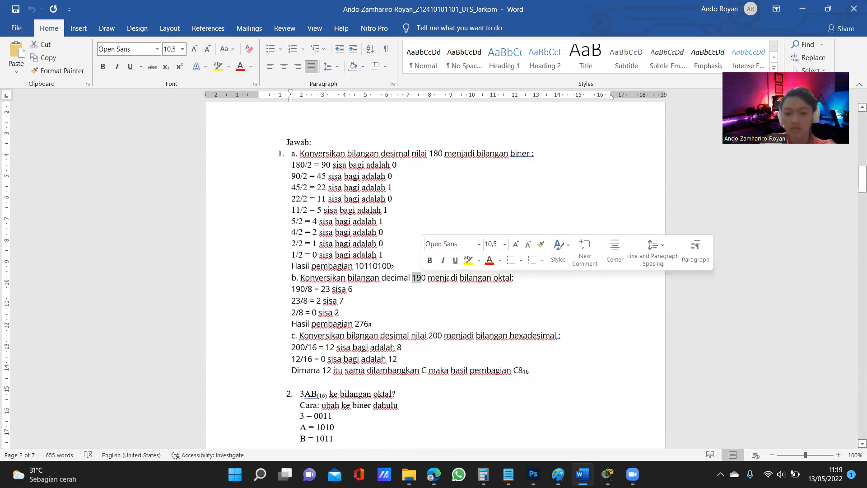
left_click_drag(493, 281, 504, 281)
left_click(510, 283)
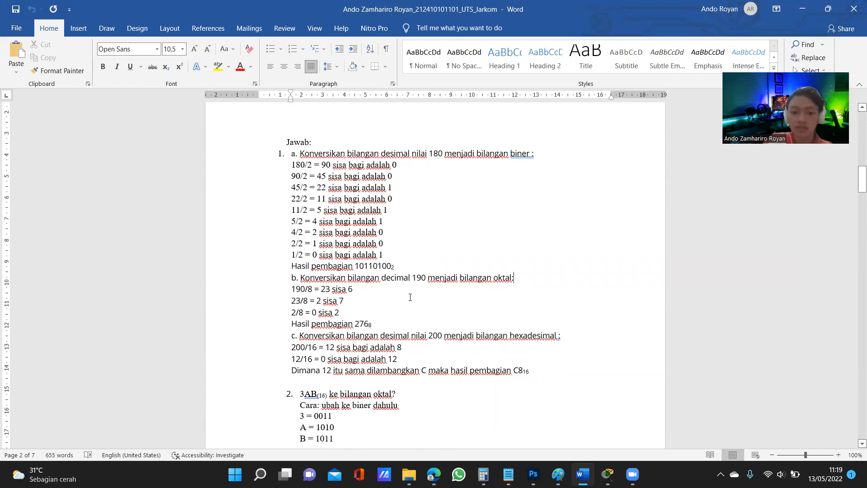
double_click(418, 278)
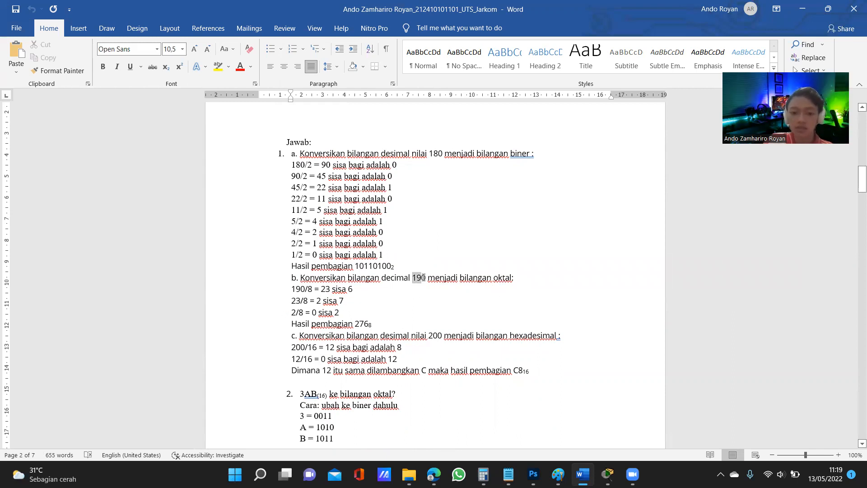
left_click(331, 291)
double_click(327, 290)
left_click(358, 297)
left_click(354, 285)
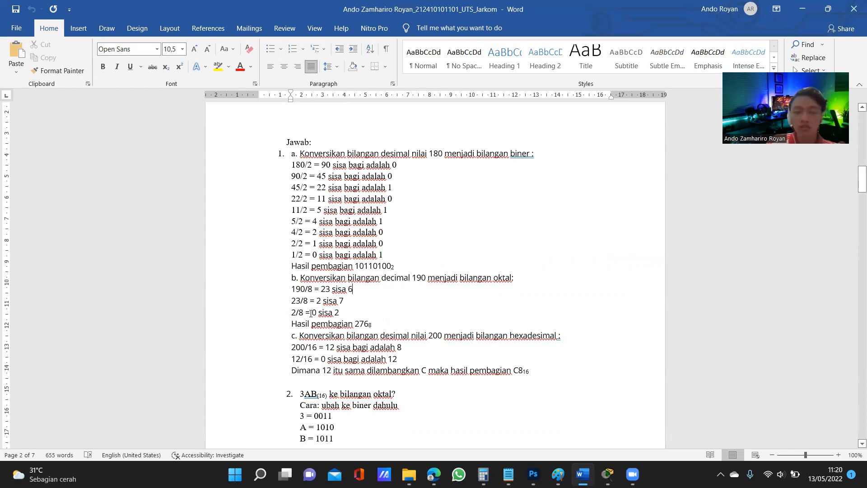
double_click(339, 314)
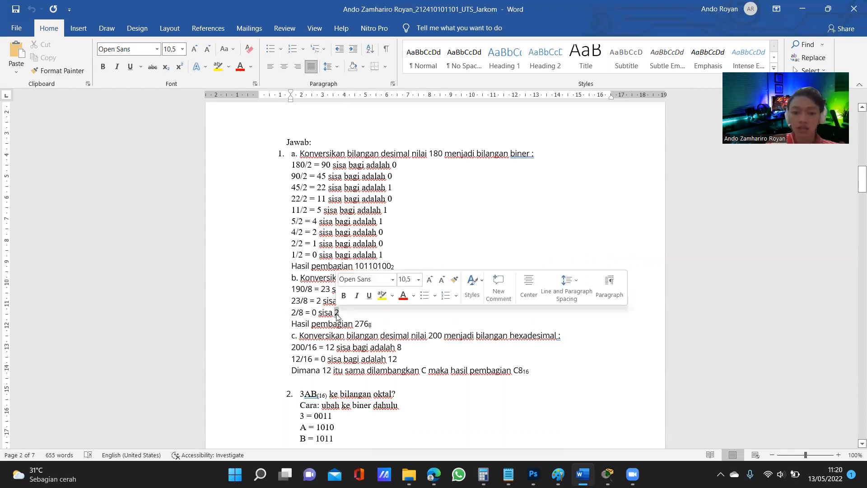
left_click(351, 311)
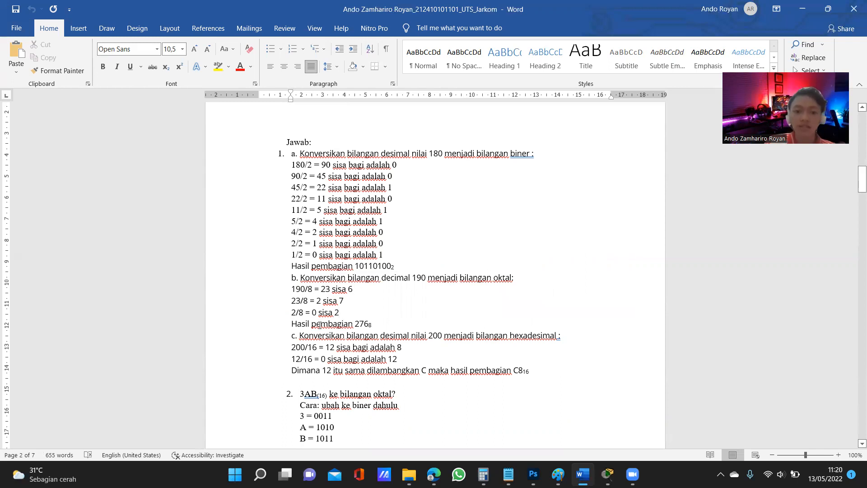
left_click(353, 324)
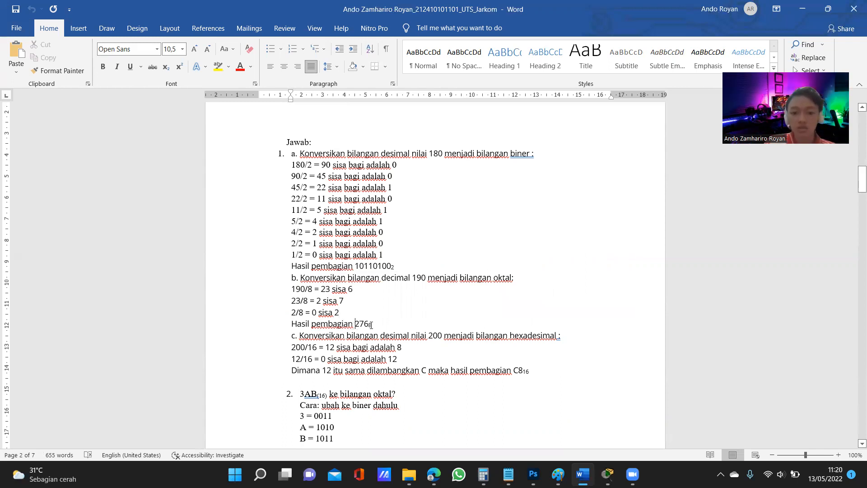
Examine answer 1c's conversion of decimal 200 to hexadecimal, following the divisions by 16 and their remainders
scroll(379, 325, "down", 1)
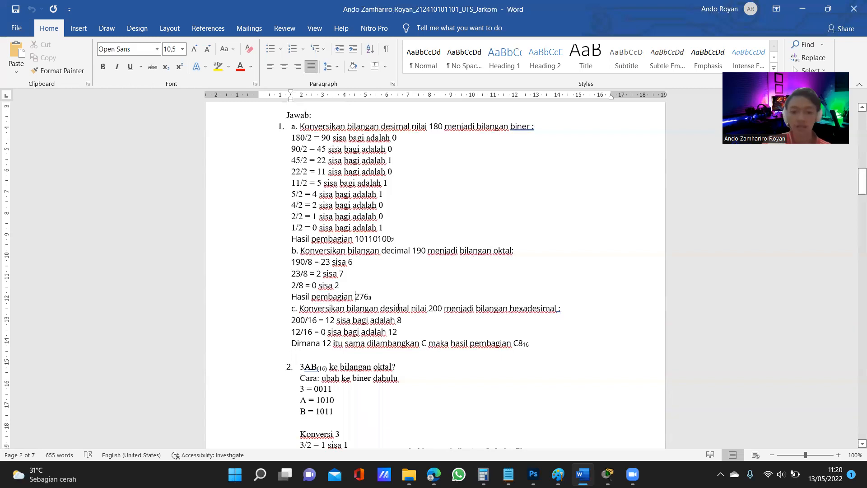
scroll(402, 300, "down", 2)
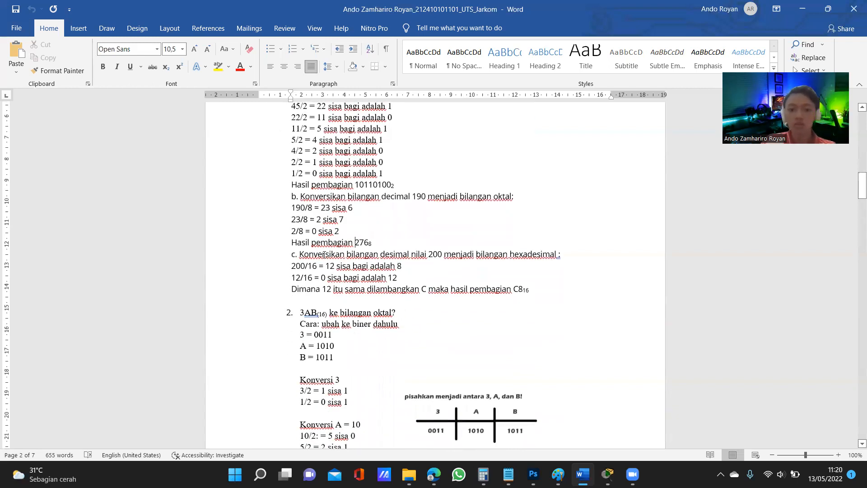
left_click_drag(432, 254, 441, 255)
left_click(438, 254)
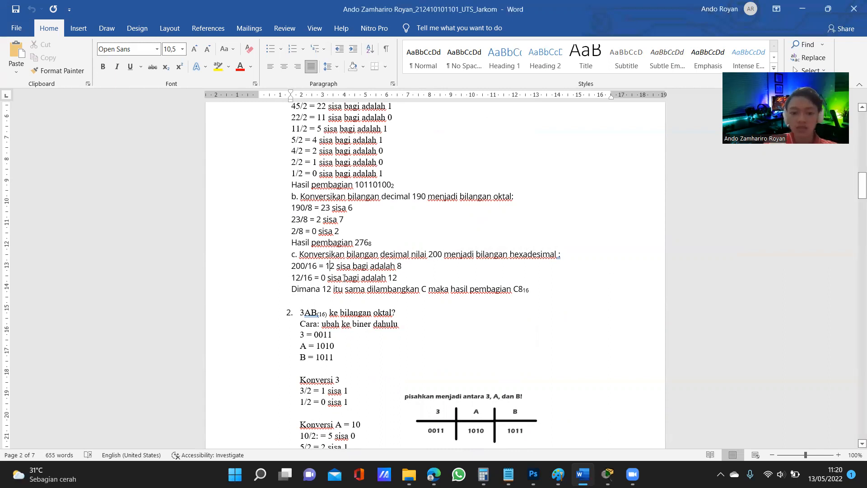
left_click_drag(329, 280, 323, 280)
left_click_drag(398, 280, 393, 280)
left_click(407, 281)
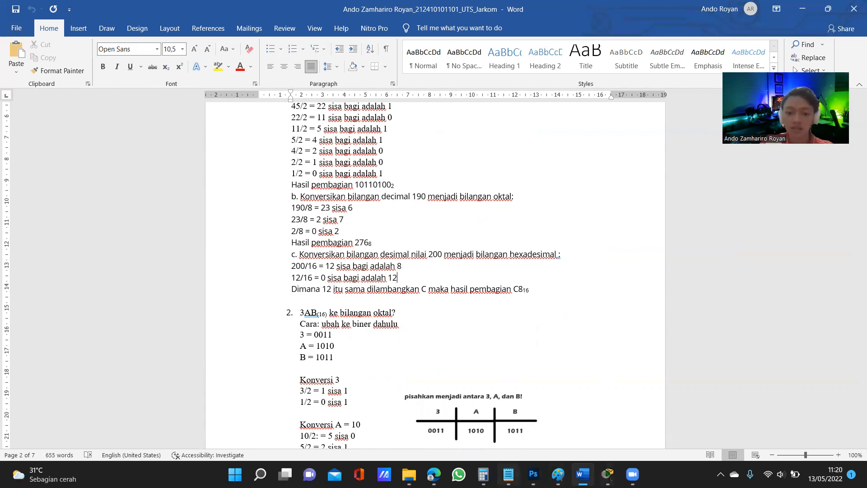
Look up the hexadecimal letter for 12 in the CATATAN JARKOM Notepad notes and compare it with answer 1c's result in Word
left_click(508, 474)
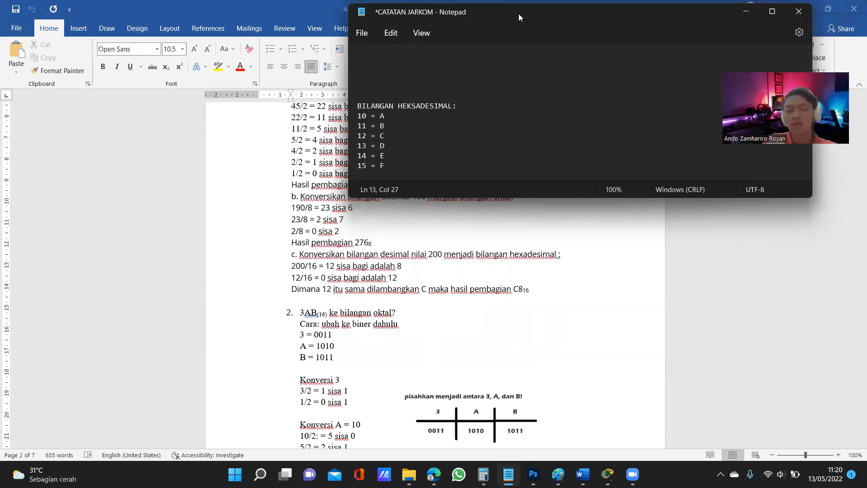
left_click_drag(519, 14, 617, 15)
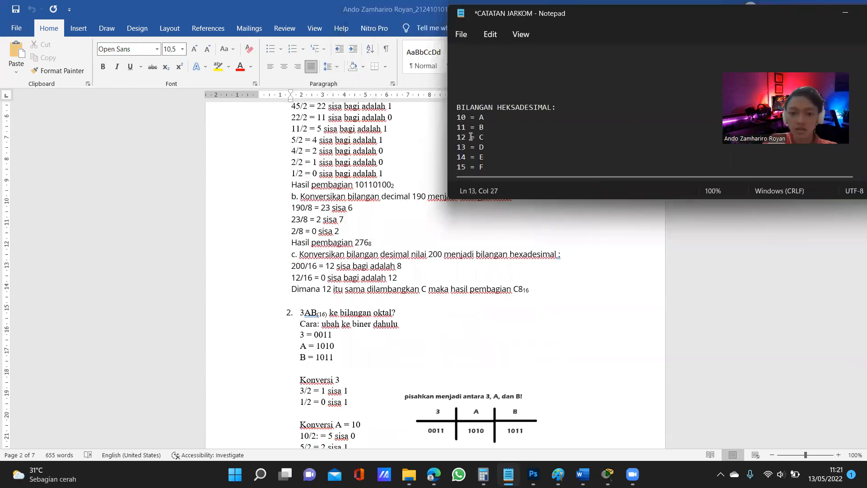
left_click_drag(458, 137, 485, 137)
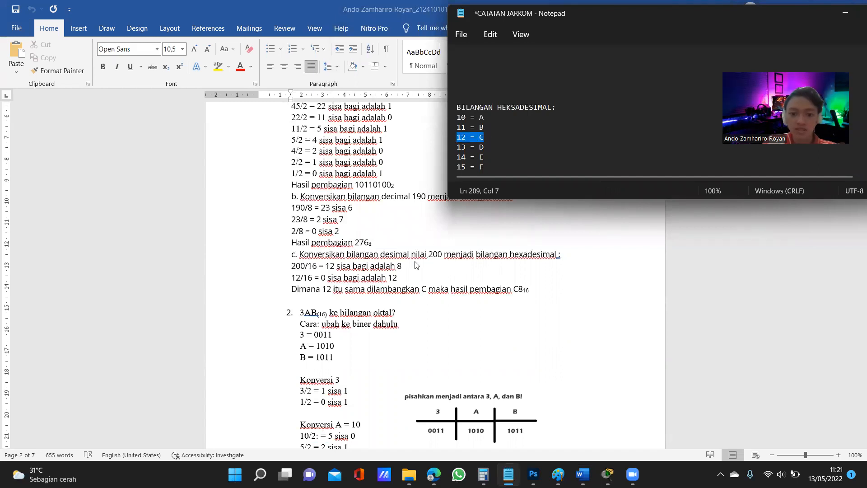
left_click(513, 289)
left_click_drag(513, 289, 532, 289)
left_click(549, 292)
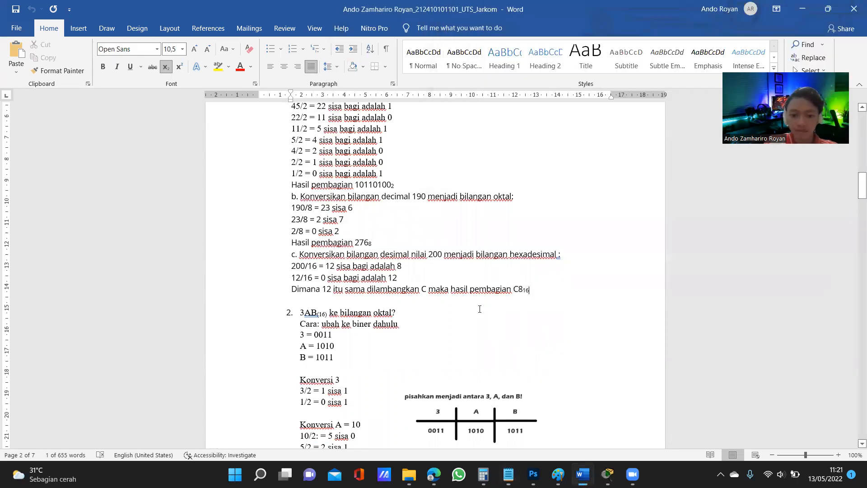
Examine answer 2's method of converting hexadecimal 3AB to octal by way of binary
scroll(433, 302, "down", 4)
scroll(389, 262, "up", 1)
scroll(388, 258, "up", 1)
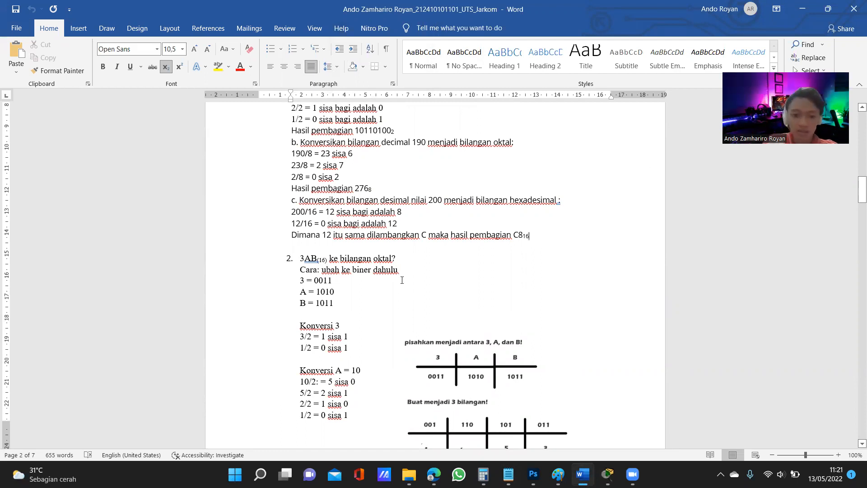
scroll(335, 252, "down", 1)
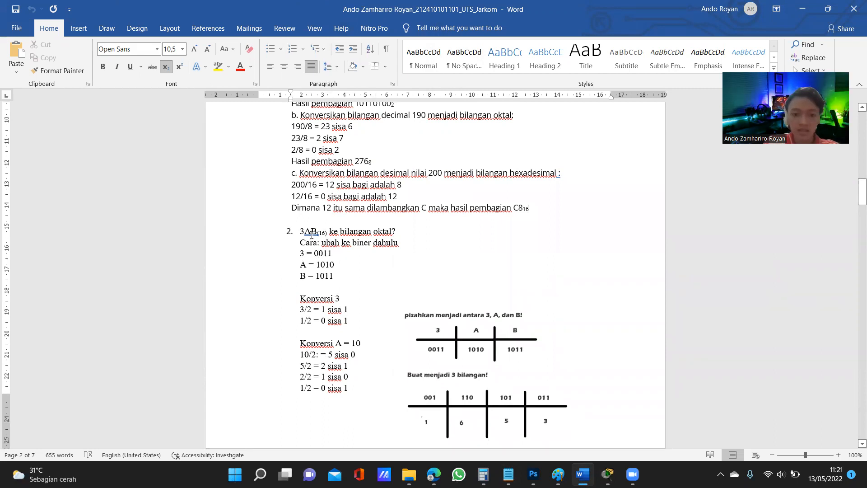
scroll(344, 272, "down", 2)
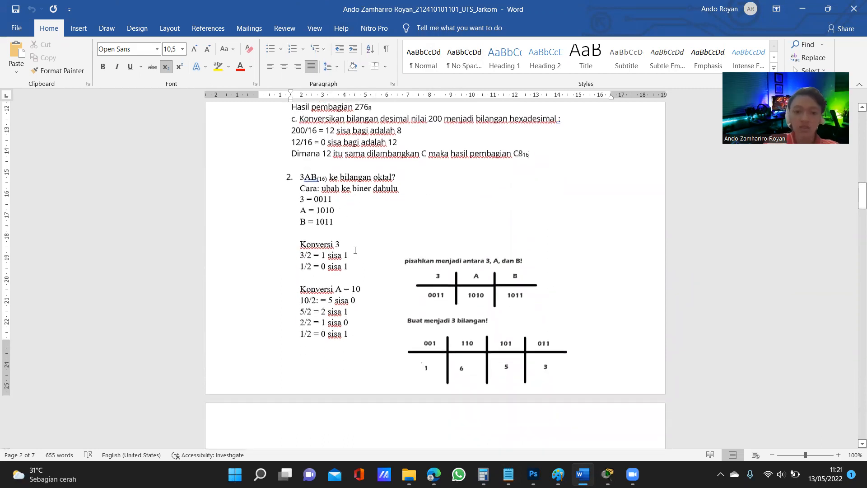
Examine answer 2's Konversi 3 divisions, compare them with the digit's four-bit binary form, and move on to Konversi A
left_click_drag(298, 244, 340, 244)
left_click(341, 244)
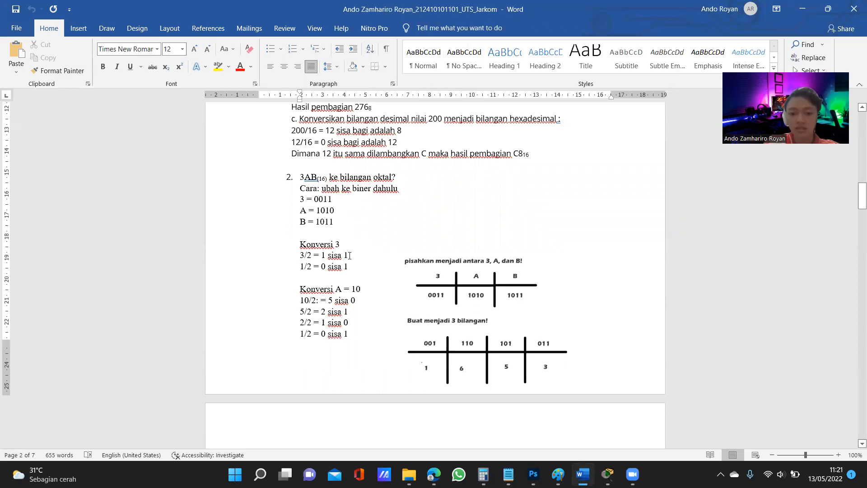
left_click_drag(329, 258, 326, 257)
left_click(322, 258)
left_click(316, 266)
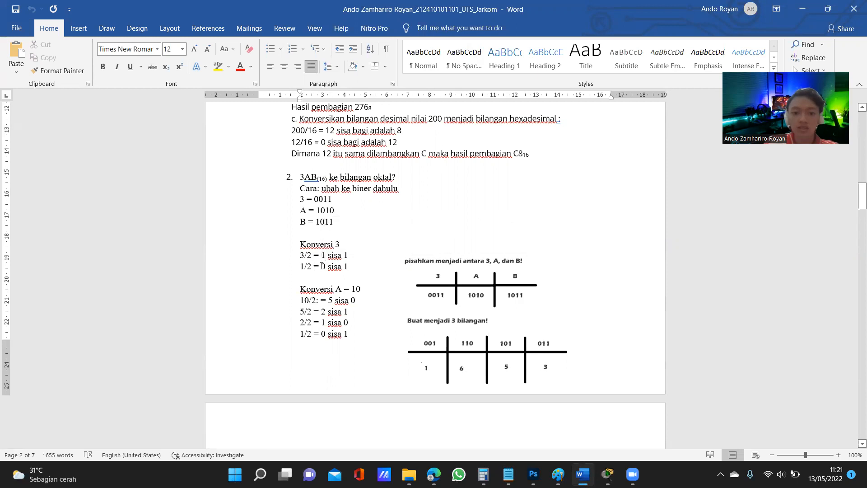
left_click(348, 267)
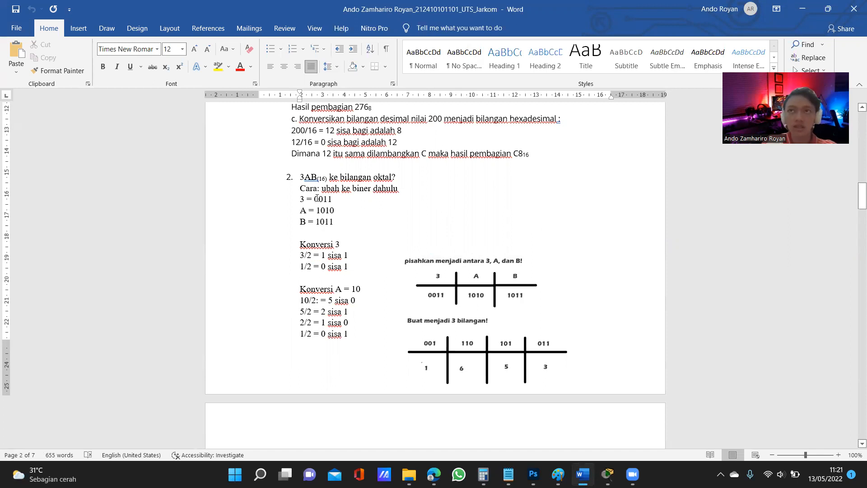
mouse_move(313, 199)
left_mouse_down()
mouse_move(334, 199)
mouse_move(314, 199)
left_mouse_up()
left_click(336, 200)
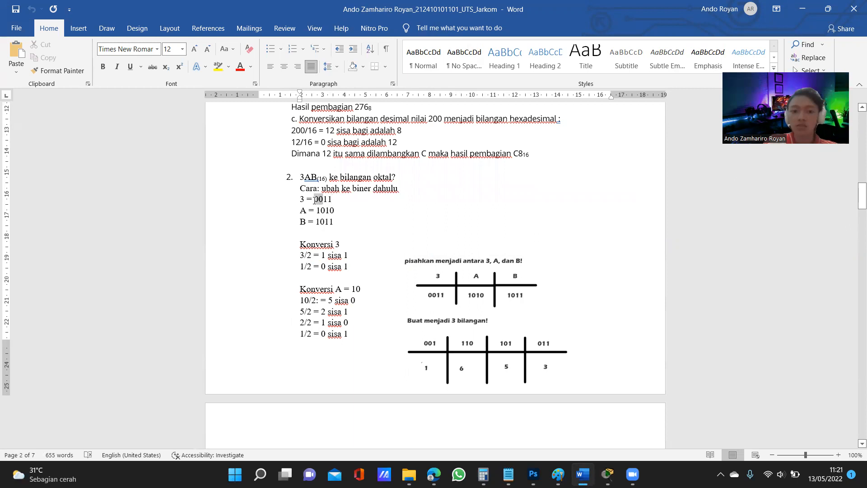
left_click(351, 206)
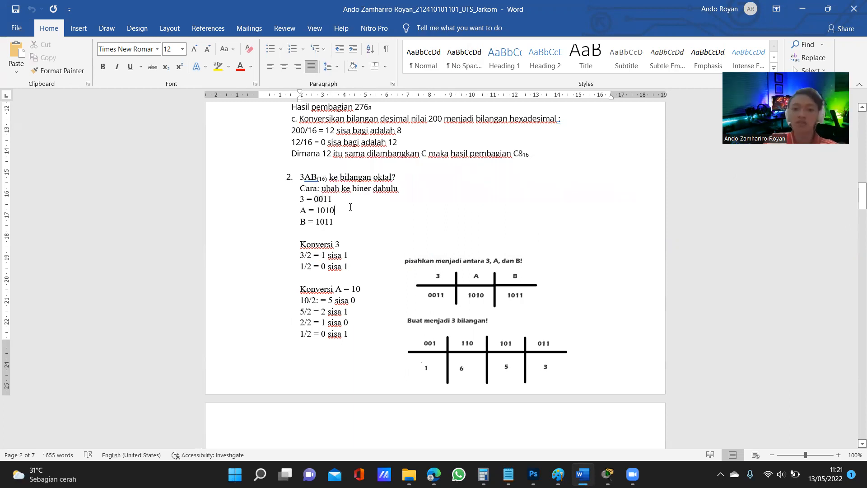
scroll(352, 244, "down", 1)
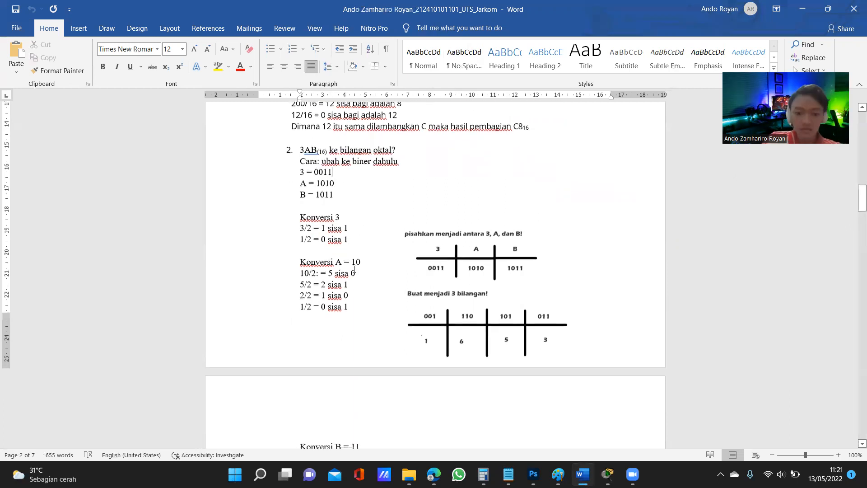
Delete the stray colon after 10/2 in answer 2's Konversi A calculation
scroll(342, 262, "up", 1)
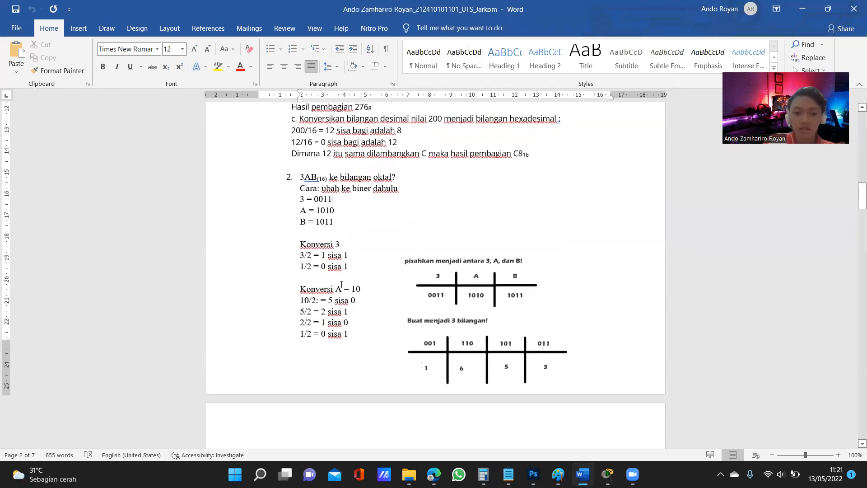
left_click_drag(338, 288, 365, 289)
left_click(372, 289)
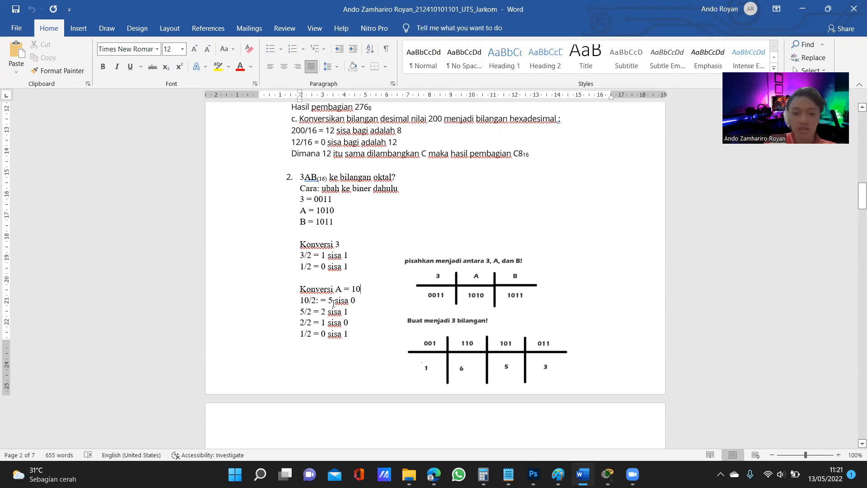
key("BackSpace")
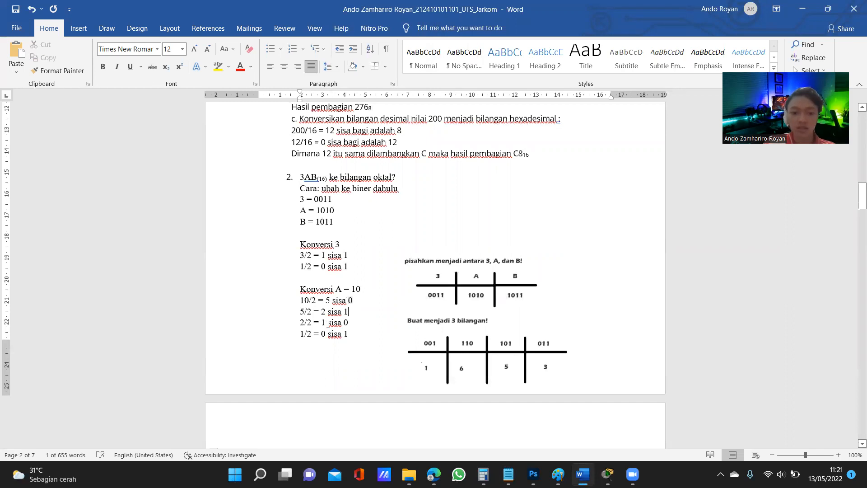
Examine Konversi A's last division and compare the remainders with A's four-bit binary form
double_click(310, 332)
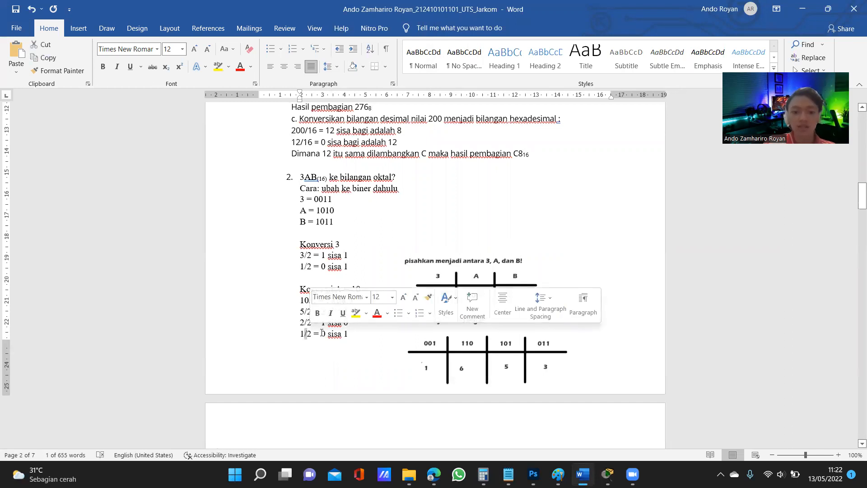
left_click(348, 333)
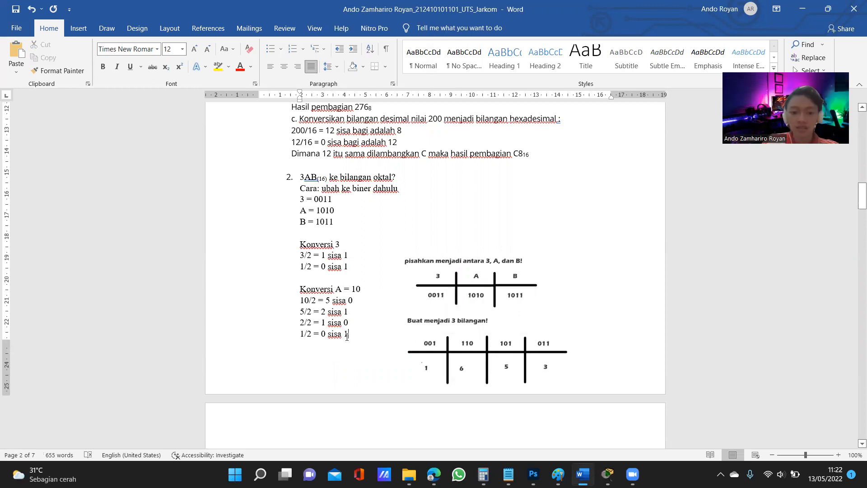
left_click_drag(317, 211, 338, 211)
Examine answer 2's Konversi B divisions by 2 and their remainders on the following page
scroll(348, 213, "down", 2)
left_click(367, 281)
scroll(357, 275, "down", 5)
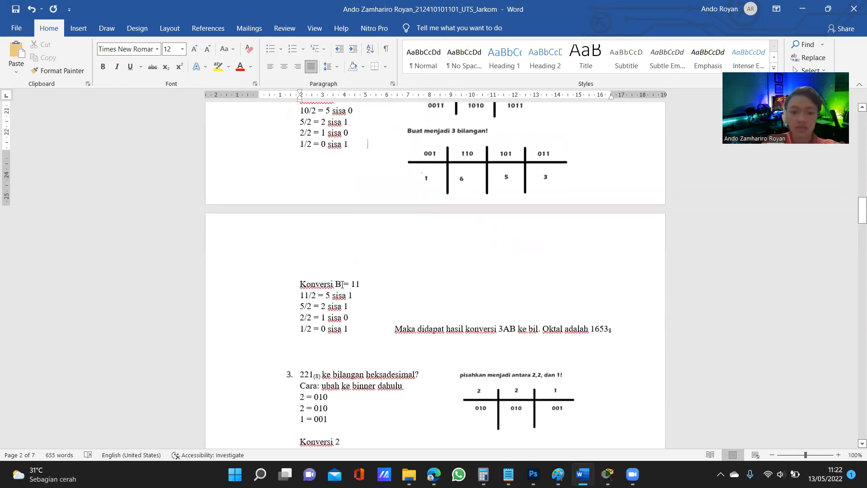
left_click_drag(347, 284, 370, 286)
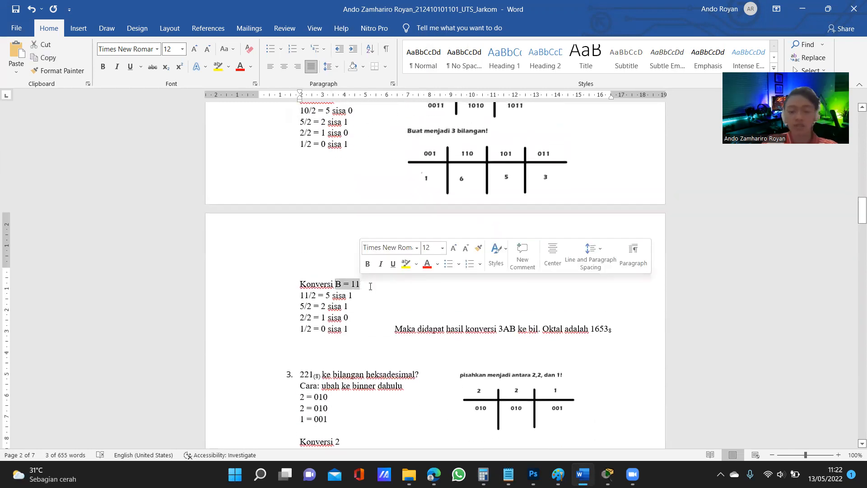
left_click(370, 284)
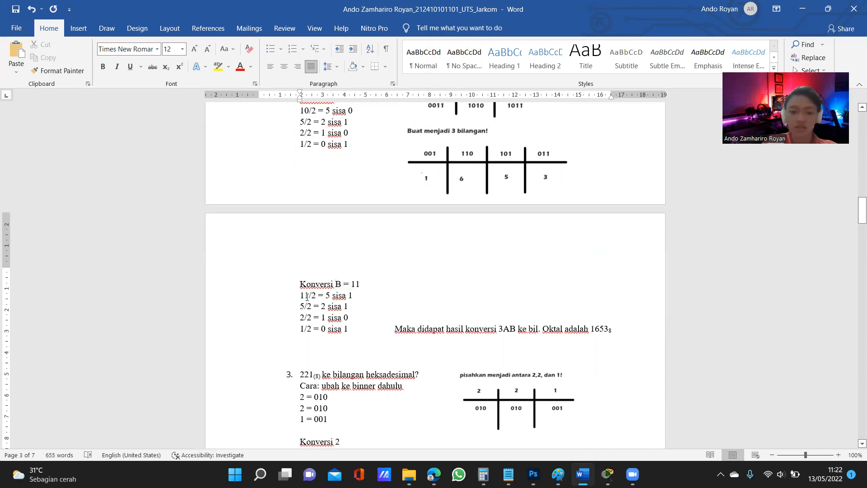
left_click_drag(326, 294, 331, 295)
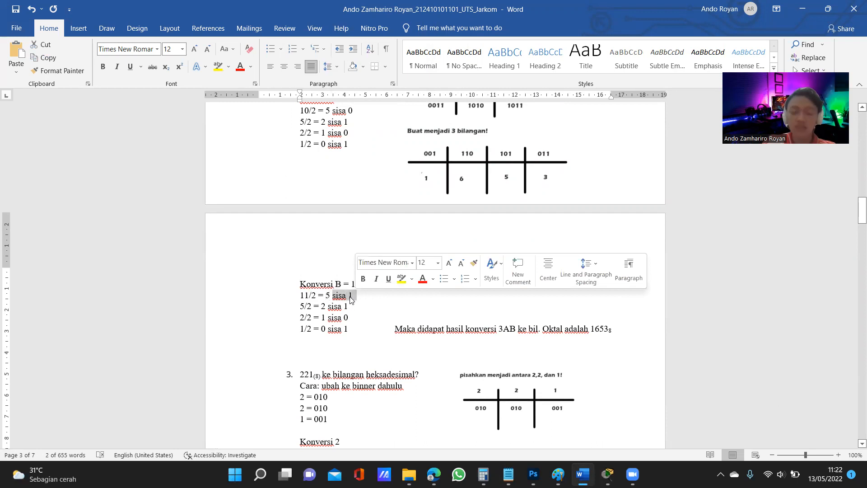
left_click(350, 296)
left_click_drag(304, 329, 349, 330)
left_click(348, 329)
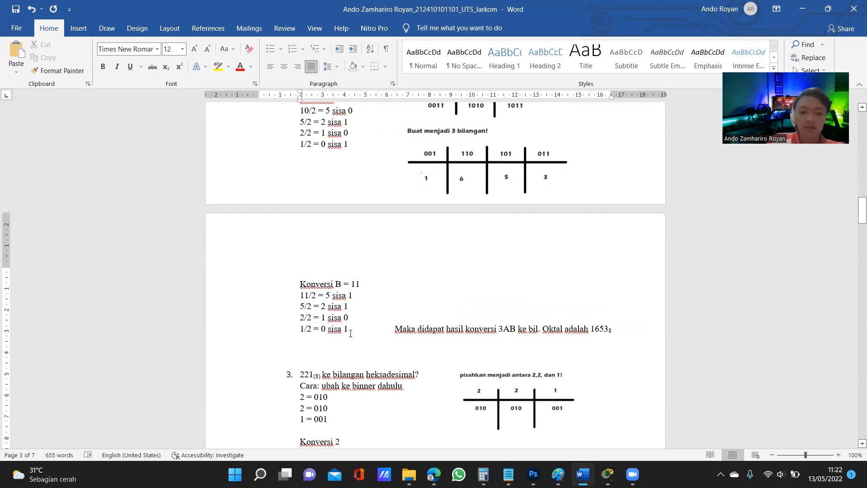
Compare Konversi B's remainders, starting from the last one, with B's four-bit binary form in answer 2
scroll(351, 333, "up", 3)
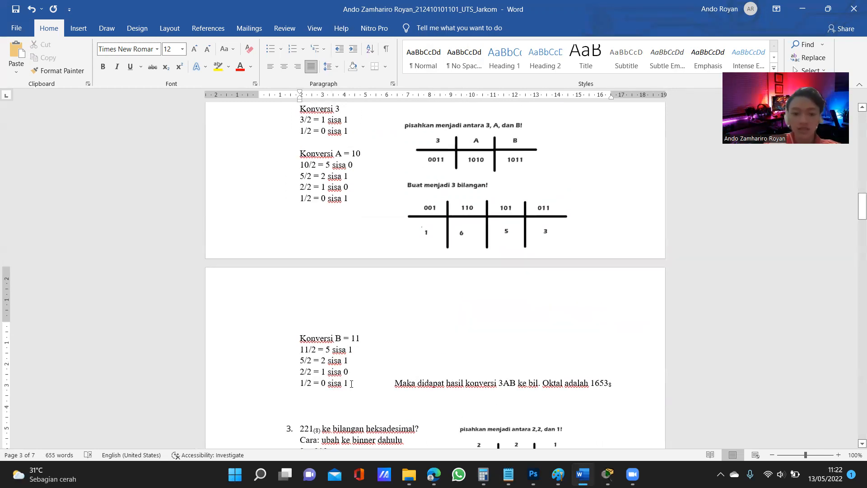
left_click_drag(352, 383, 344, 383)
left_click(351, 364)
scroll(358, 349, "up", 10)
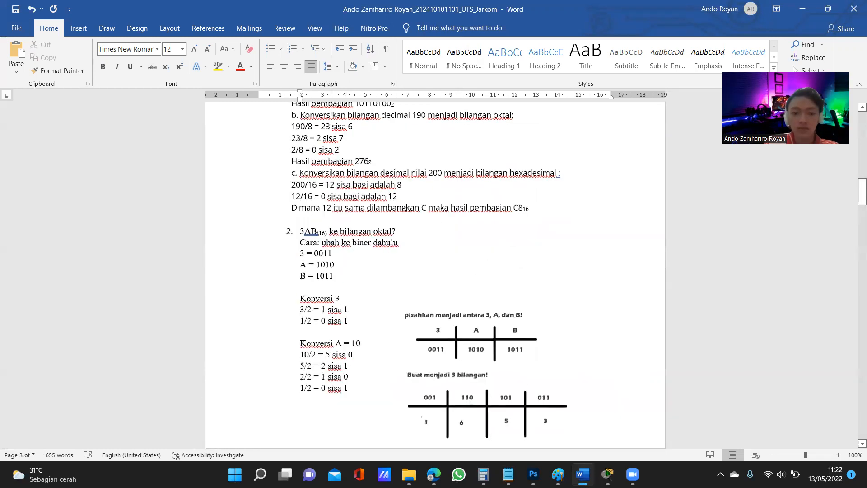
left_click_drag(298, 276, 336, 276)
left_click(322, 277)
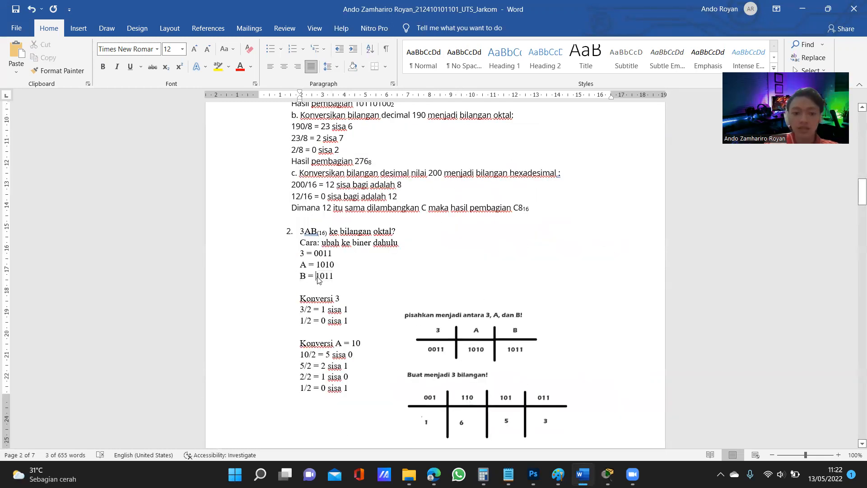
scroll(363, 277, "down", 7)
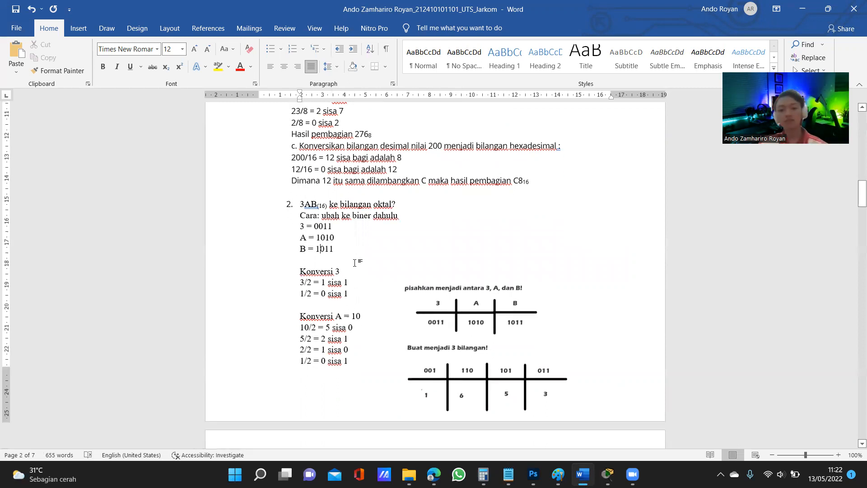
Examine answer 2's digit-splitting and three-bit grouping tables, then view their original artwork in Photoshop
scroll(439, 216, "up", 3)
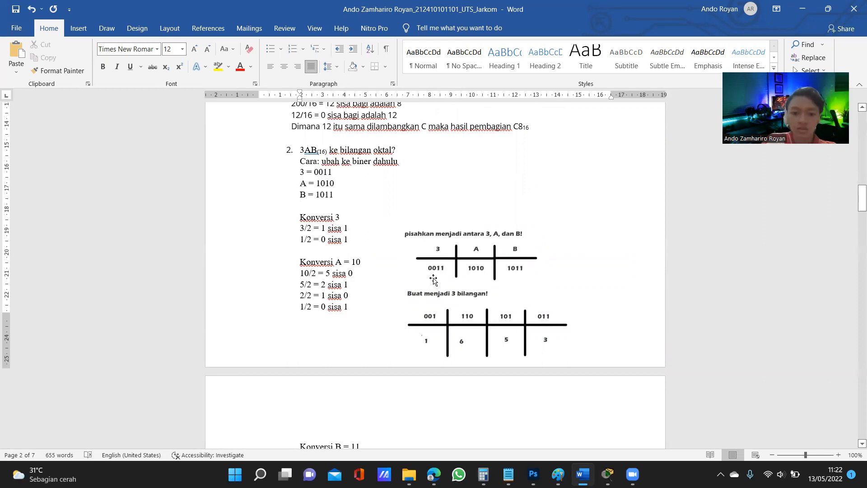
scroll(451, 276, "down", 1)
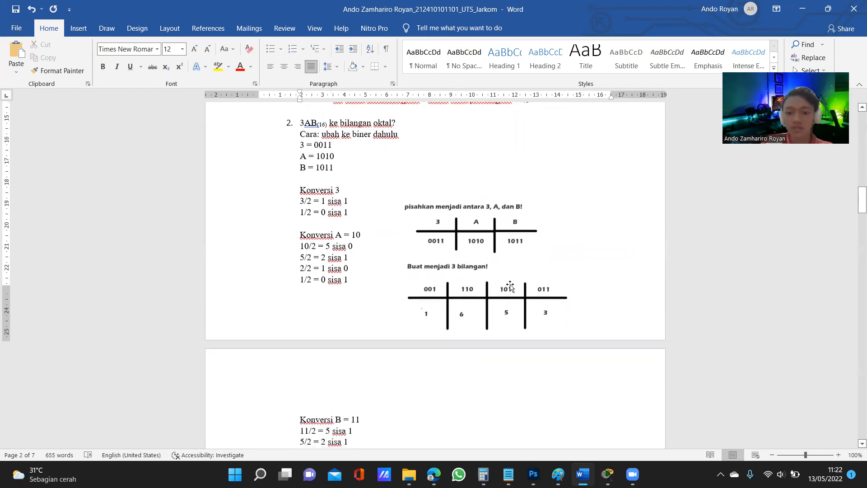
scroll(605, 316, "down", 3)
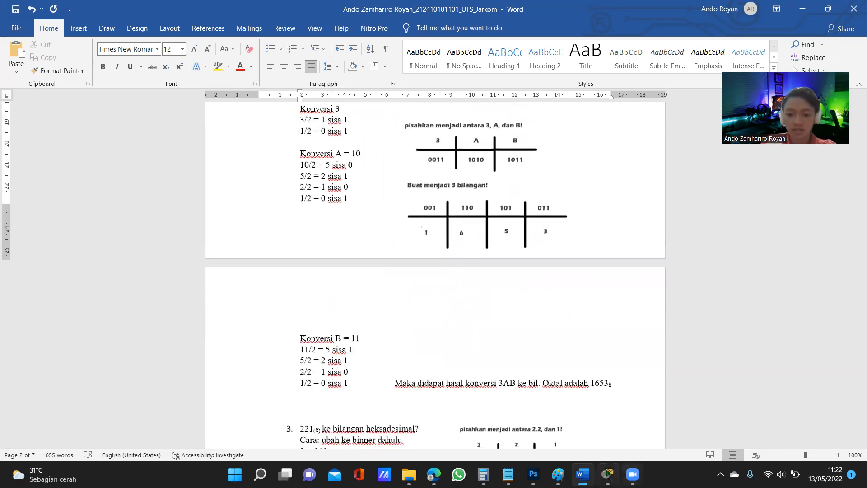
left_click(532, 474)
left_click(113, 44)
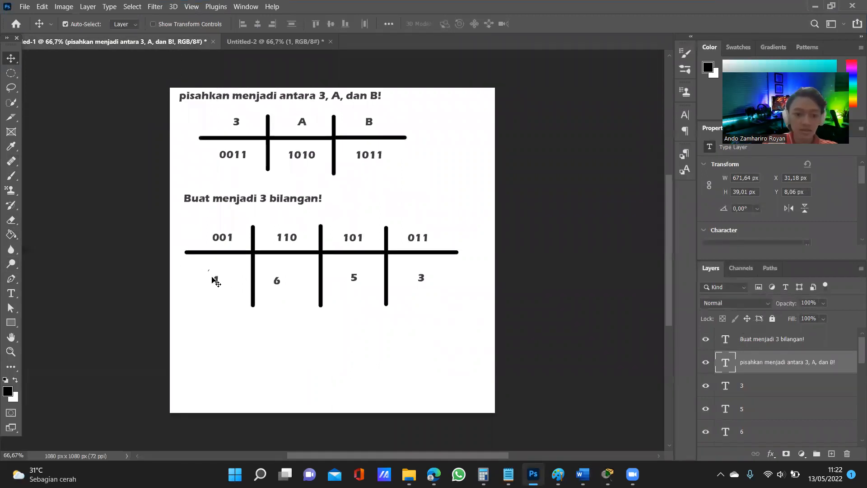
left_click(814, 9)
Draw red annotation boxes around the last three bits of B's 1011 and the matching 011 group in Word
scroll(549, 195, "up", 3)
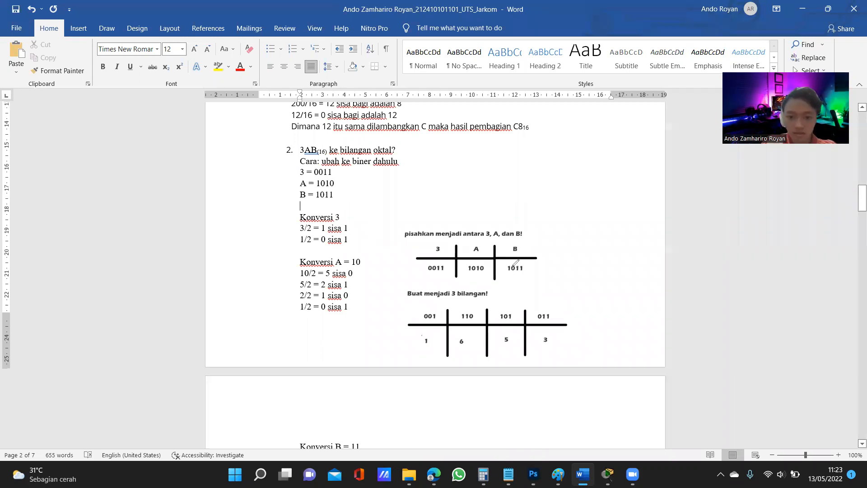
left_click_drag(525, 265, 524, 264)
mouse_move(535, 303)
left_mouse_down()
mouse_move(551, 316)
mouse_move(534, 301)
mouse_move(539, 321)
left_mouse_up()
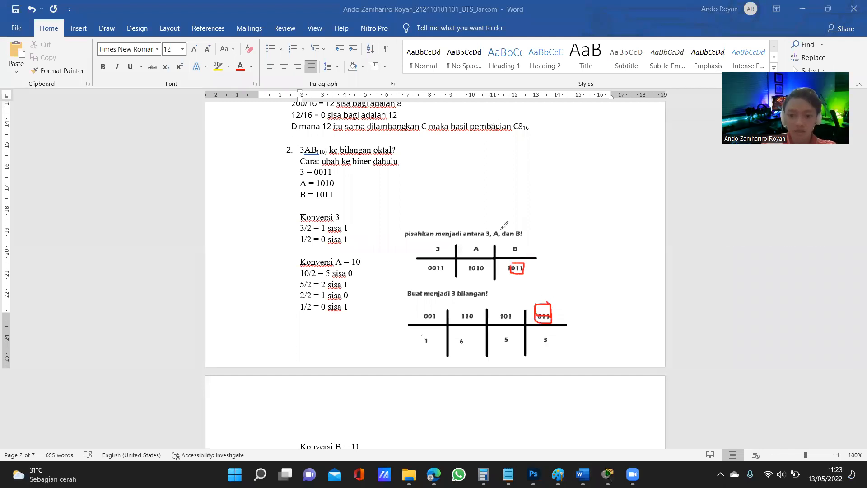
Mark the remaining bits under B, A and 3 in red, and circle the 101, 110, 001 and 011 groups
left_click_drag(510, 265, 482, 261)
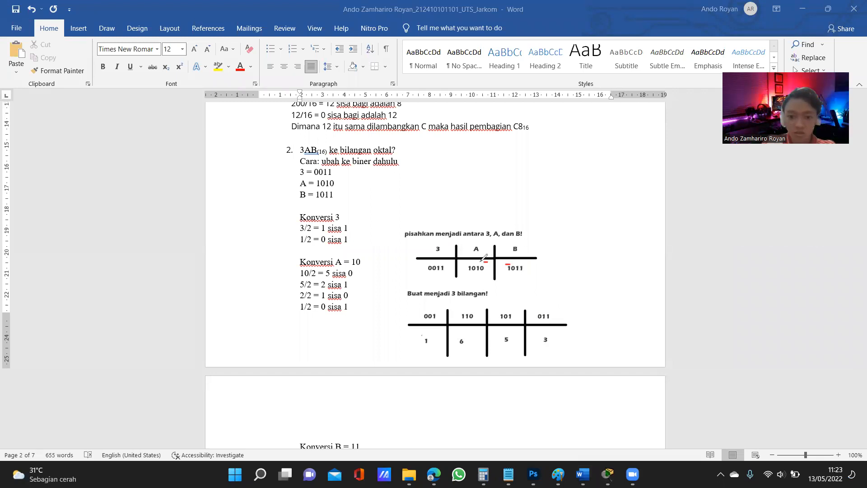
mouse_move(508, 305)
left_mouse_down()
mouse_move(515, 320)
mouse_move(506, 303)
mouse_move(518, 309)
left_mouse_up()
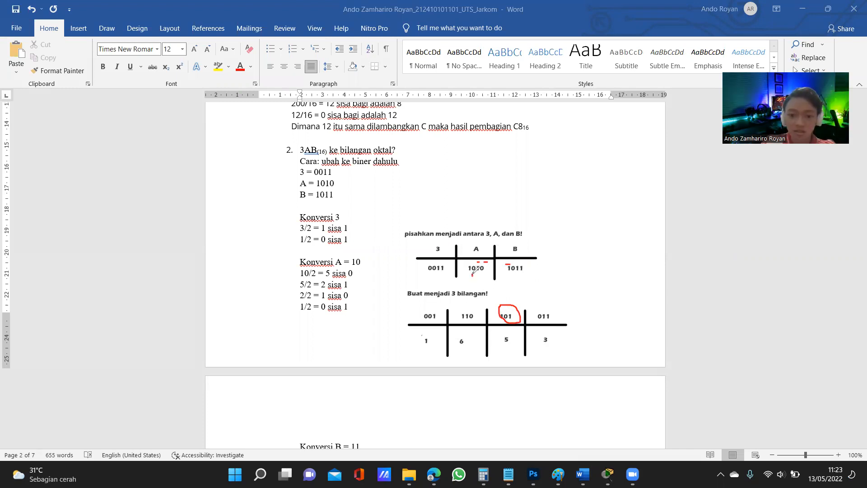
mouse_move(457, 315)
left_mouse_down()
mouse_move(468, 300)
mouse_move(471, 311)
left_mouse_up()
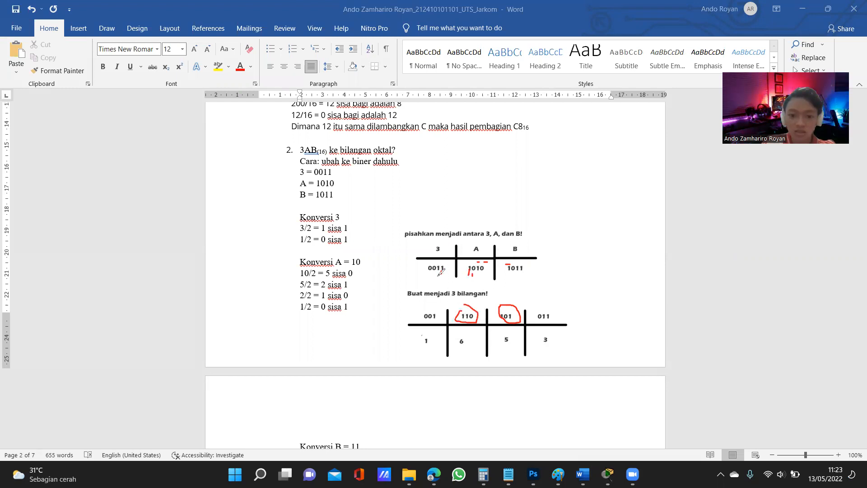
left_click_drag(430, 279, 439, 271)
mouse_move(434, 305)
left_mouse_down()
mouse_move(444, 317)
mouse_move(434, 306)
left_mouse_up()
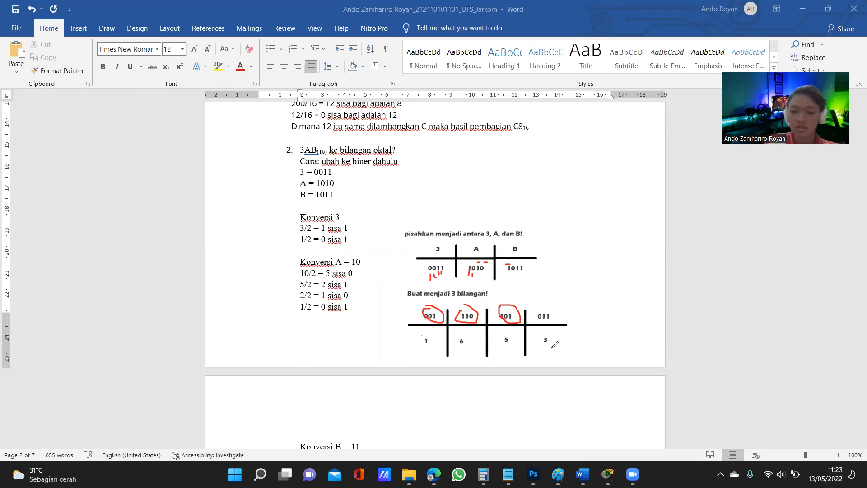
mouse_move(547, 307)
left_mouse_down()
mouse_move(554, 317)
mouse_move(550, 308)
left_mouse_up()
mouse_move(546, 234)
left_mouse_down()
mouse_move(545, 250)
mouse_move(551, 247)
left_mouse_up()
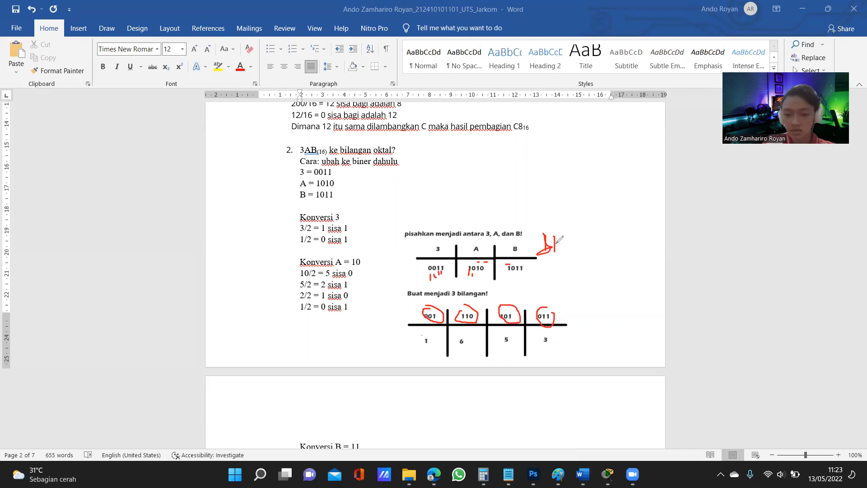
left_click(588, 38)
Handwrite the expansion 0.2² + 1.2¹ + 1.2⁰ in red beside answer 2's tables
left_click_drag(553, 189, 602, 201)
left_click(573, 200)
left_click_drag(594, 194, 678, 210)
left_click(632, 199)
mouse_move(671, 199)
left_mouse_down()
mouse_move(695, 198)
mouse_move(708, 215)
mouse_move(738, 209)
mouse_move(746, 217)
left_mouse_up()
left_click(719, 211)
mouse_move(748, 183)
left_mouse_down()
mouse_move(743, 190)
mouse_move(748, 184)
left_mouse_up()
left_click_drag(654, 170, 656, 184)
left_click_drag(583, 175, 599, 184)
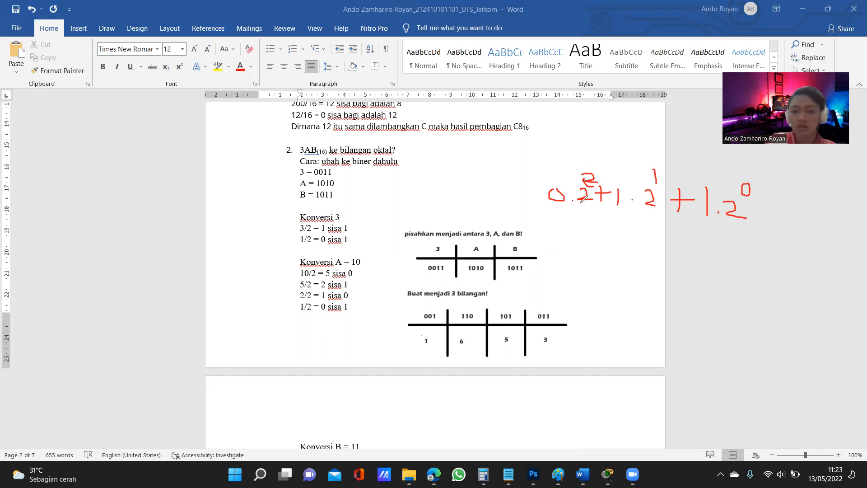
Write 4, 2 and 1 below the expansion's powers, overwrite the 4 with 0, and add the sum 3
mouse_move(580, 218)
left_mouse_down()
mouse_move(590, 220)
mouse_move(587, 234)
mouse_move(648, 243)
left_mouse_up()
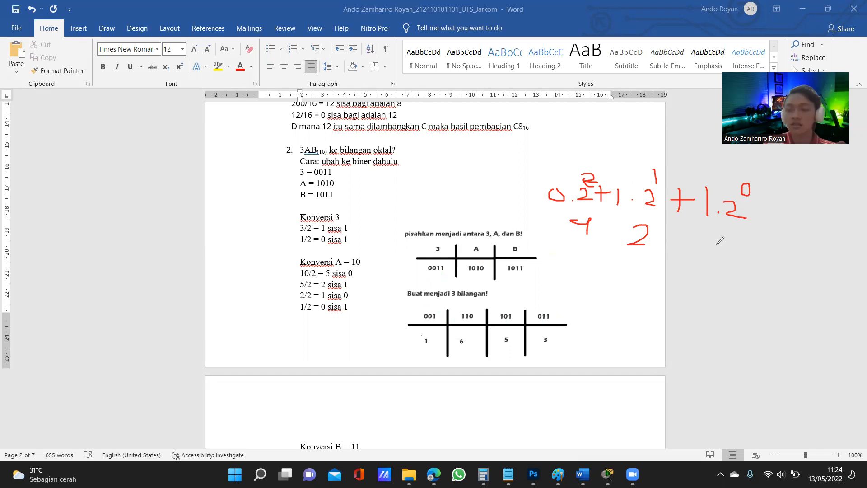
left_click_drag(717, 240, 717, 259)
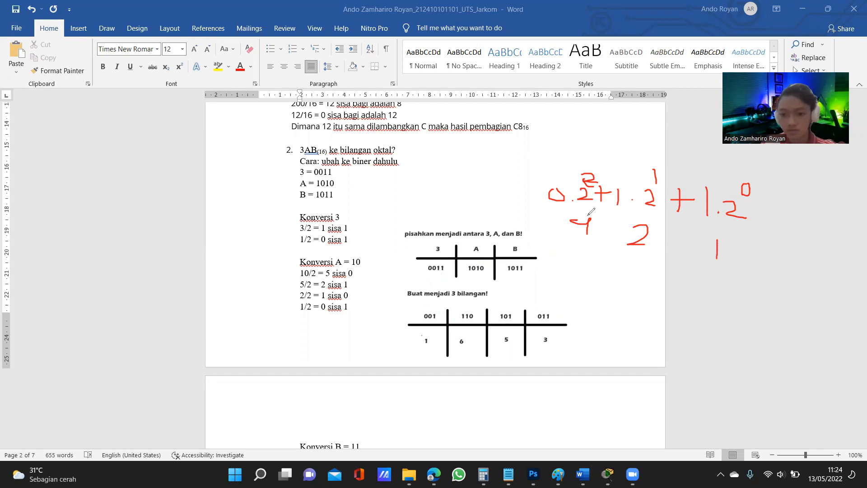
left_click_drag(579, 222, 588, 222)
mouse_move(676, 229)
left_mouse_down()
mouse_move(676, 248)
mouse_move(687, 238)
left_mouse_up()
mouse_move(661, 270)
left_mouse_down()
mouse_move(669, 280)
mouse_move(660, 292)
left_mouse_up()
Circle the octal digits 3, 5, 6 and 1, box the 001, 110 and 101 columns, and clear all annotations
mouse_move(537, 333)
left_mouse_down()
mouse_move(559, 344)
mouse_move(548, 335)
left_mouse_up()
mouse_move(405, 306)
left_mouse_down()
mouse_move(517, 306)
mouse_move(514, 349)
mouse_move(411, 349)
mouse_move(409, 307)
left_mouse_up()
mouse_move(509, 333)
left_mouse_down()
mouse_move(497, 344)
mouse_move(513, 334)
left_mouse_up()
mouse_move(465, 335)
left_mouse_down()
mouse_move(458, 344)
mouse_move(465, 336)
mouse_move(423, 335)
left_mouse_up()
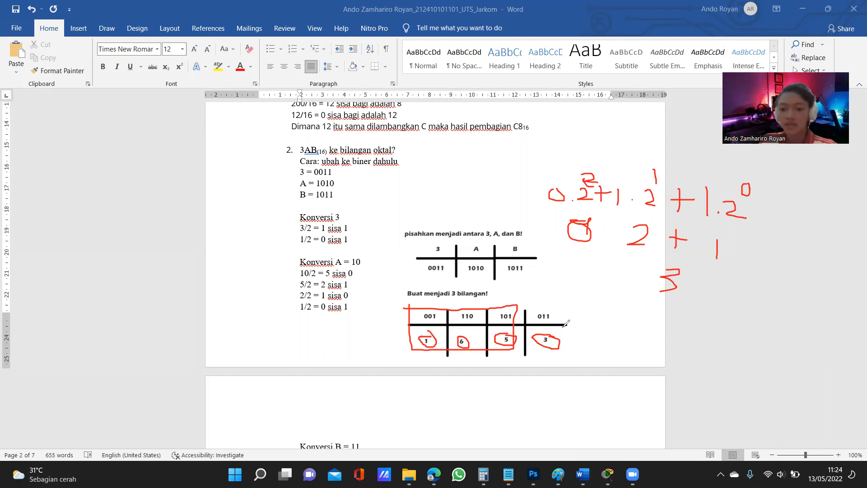
left_click(543, 169)
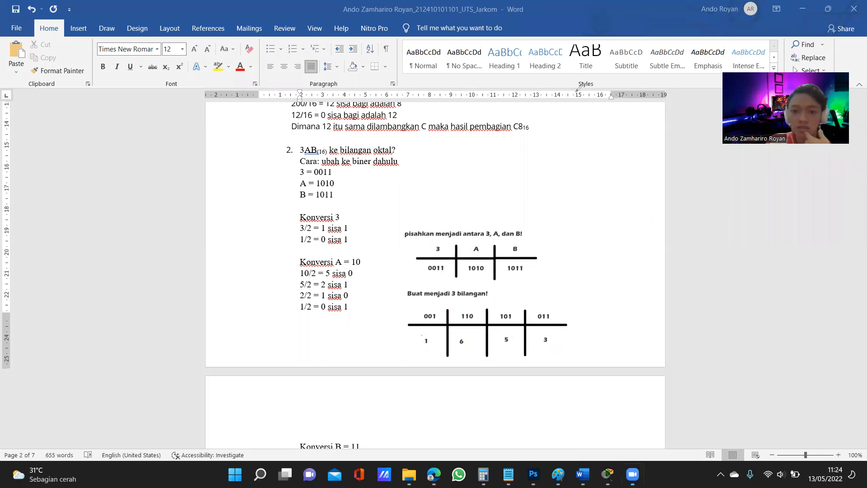
Examine answer 3's conversion of octal 221 to hexadecimal, including its digits' binary forms and grouping tables
scroll(538, 191, "down", 6)
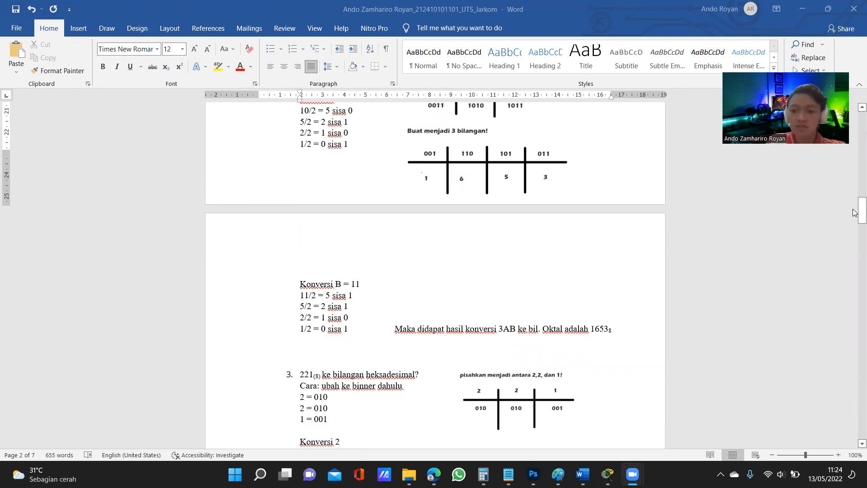
scroll(855, 212, "down", 7)
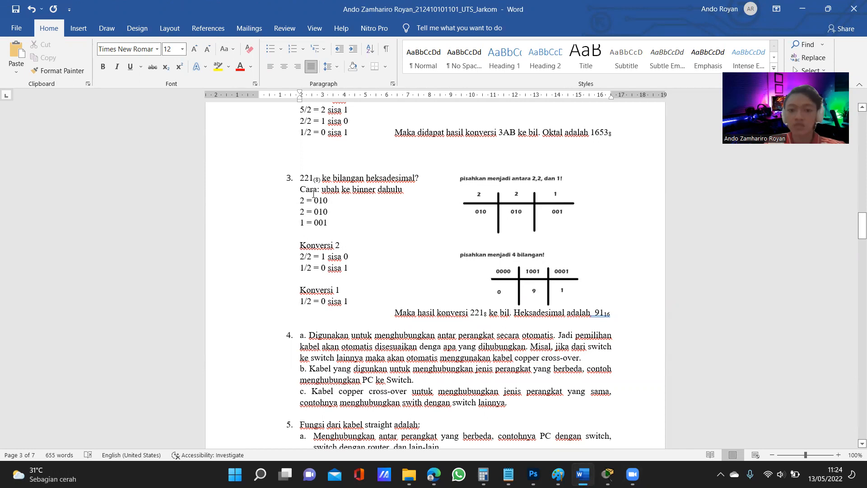
left_click_drag(301, 198, 333, 223)
left_click(354, 219)
scroll(353, 220, "down", 1)
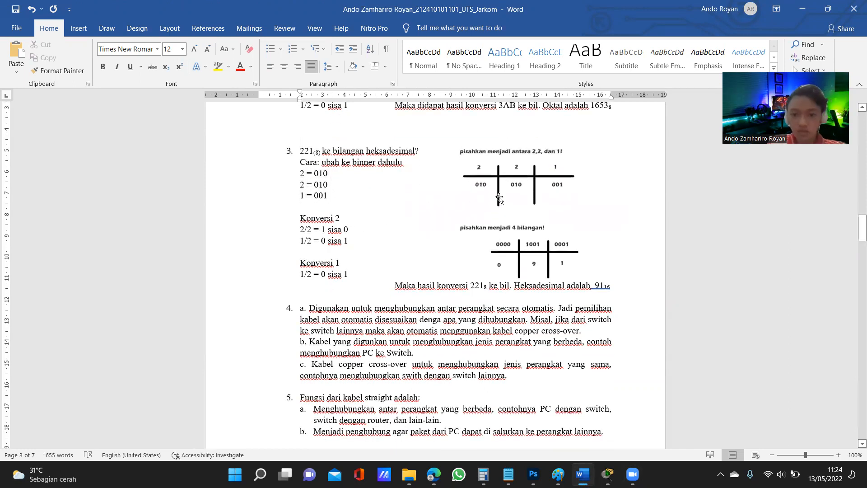
left_click(520, 176)
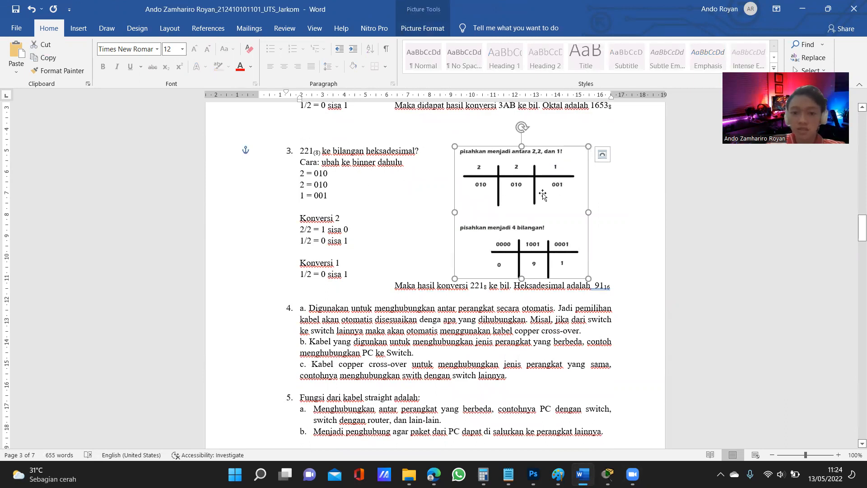
left_click(656, 260)
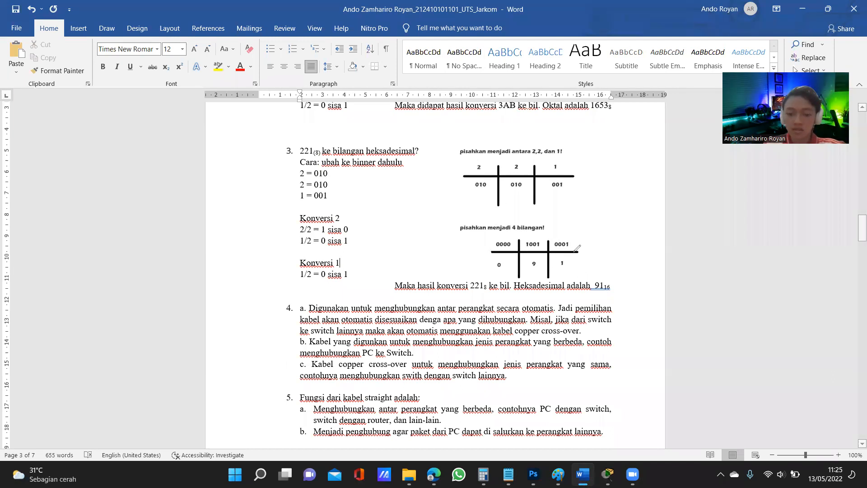
Bracket 0001 in answer 3's grouping table and handwrite the expansion 0.2 + 0.2 + 0.2 + 1.2⁰ in red beside it
left_click(628, 237)
left_click_drag(635, 227, 683, 241)
left_click_drag(678, 235, 692, 233)
mouse_move(701, 228)
left_mouse_down()
mouse_move(744, 250)
mouse_move(771, 236)
left_mouse_up()
left_click(719, 240)
mouse_move(768, 228)
left_mouse_down()
mouse_move(765, 255)
mouse_move(774, 257)
left_mouse_up()
left_click(790, 239)
mouse_move(797, 228)
left_mouse_down()
mouse_move(818, 244)
mouse_move(815, 253)
left_mouse_up()
mouse_move(813, 246)
left_mouse_down()
mouse_move(830, 242)
mouse_move(832, 258)
mouse_move(848, 267)
left_mouse_up()
left_click(838, 265)
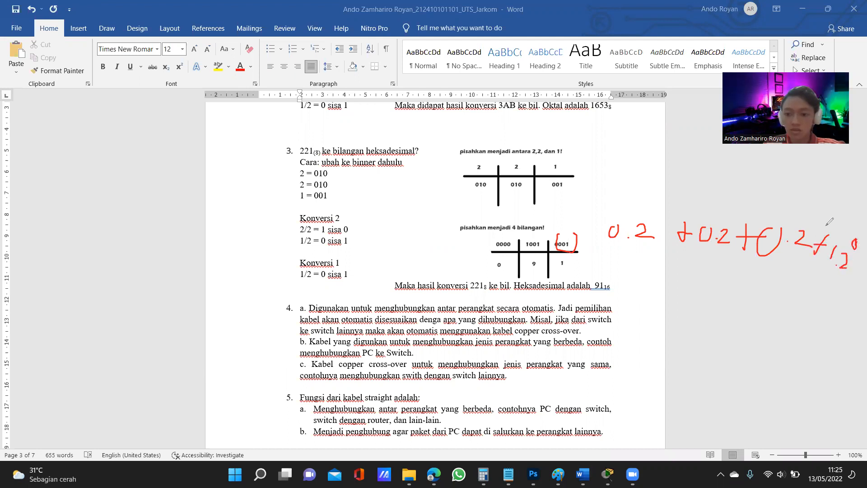
Add the missing exponents, brace the first three terms as 0, circle the result 1 and the table's digit 1, and clear all annotations
left_click_drag(725, 211, 724, 229)
left_click_drag(647, 201, 646, 222)
mouse_move(634, 246)
left_mouse_down()
mouse_move(657, 270)
mouse_move(802, 271)
left_mouse_up()
left_click_drag(710, 291, 722, 292)
left_click_drag(826, 289, 825, 310)
left_click_drag(830, 275, 830, 280)
left_click_drag(565, 256, 562, 258)
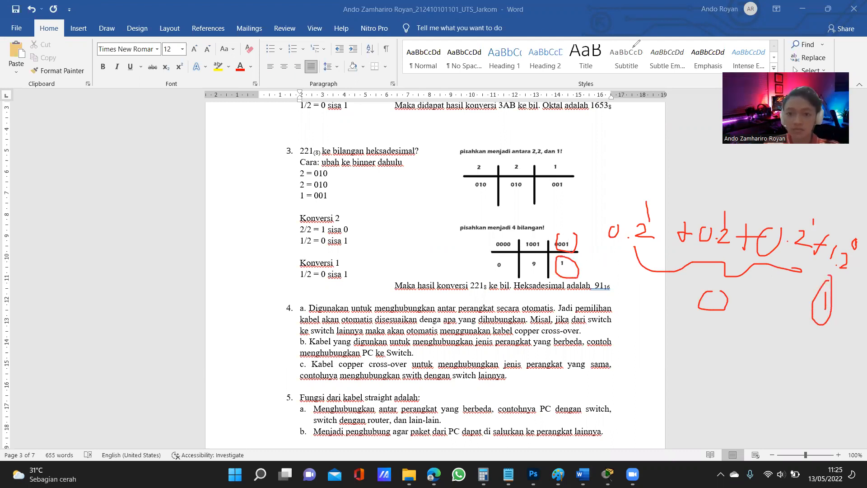
left_click(593, 118)
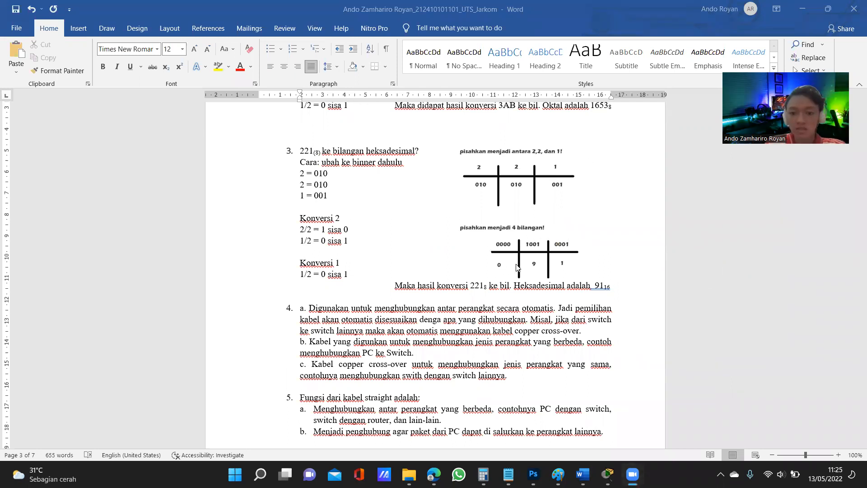
Check question 4's cable icons in the exam question list and examine answer 4's explanations of the automatic, straight and copper cross-over cables
scroll(509, 268, "down", 1)
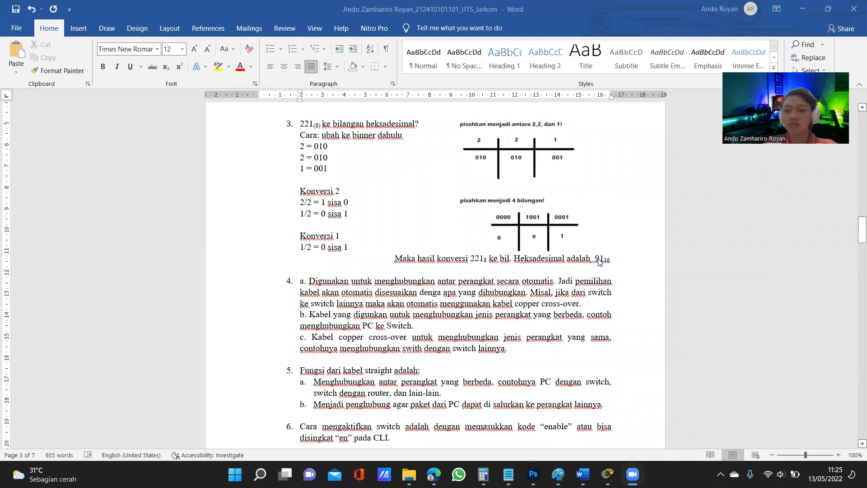
left_click_drag(854, 229, 854, 134)
scroll(351, 308, "down", 3)
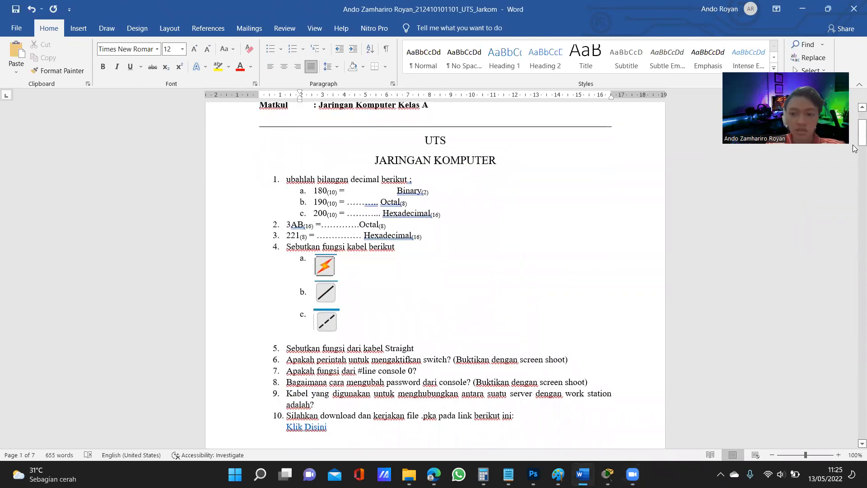
scroll(855, 171, "down", 5)
left_click_drag(855, 157, 853, 230)
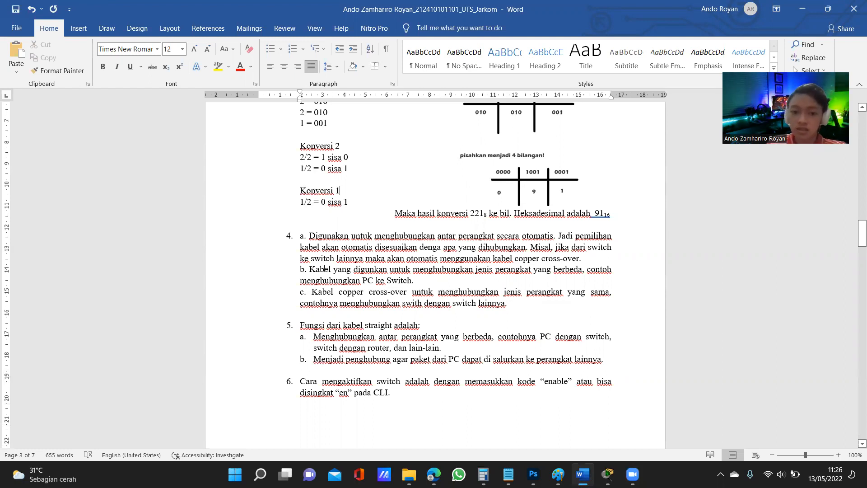
left_click_drag(310, 269, 551, 279)
left_click(567, 279)
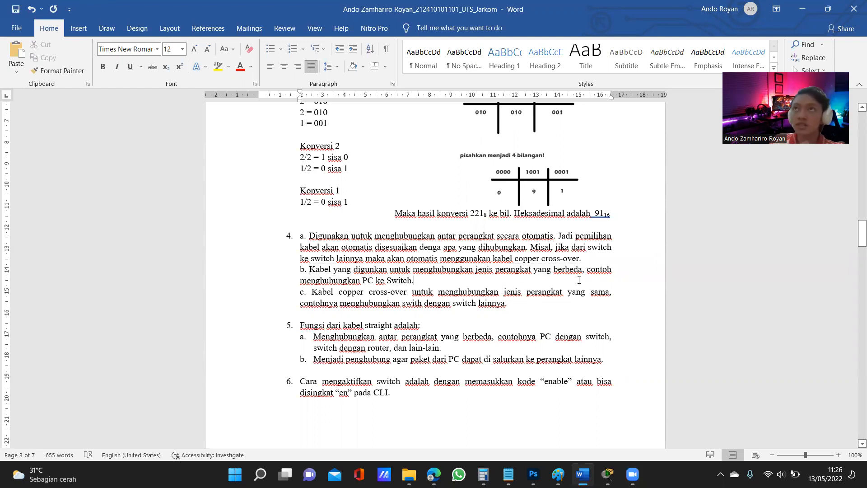
left_click_drag(312, 294, 410, 293)
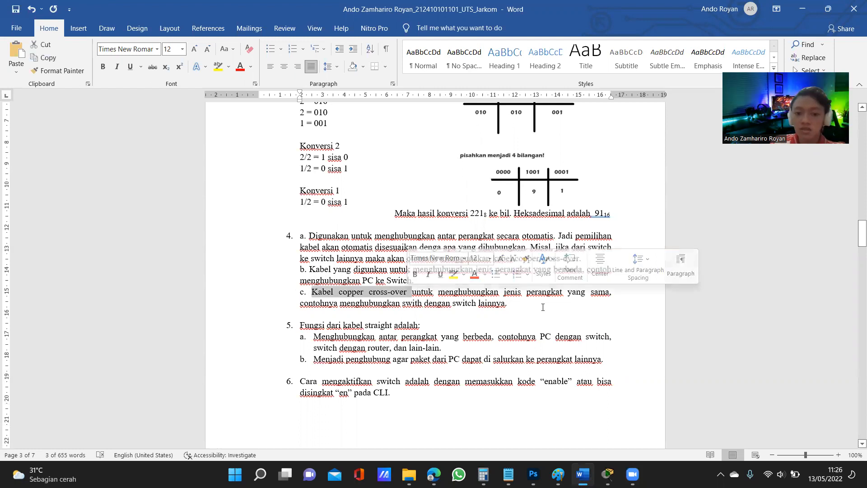
Examine answer 5's two functions of the straight cable, marking part of point b
mouse_move(861, 240)
left_mouse_down()
mouse_move(857, 142)
mouse_move(853, 244)
left_mouse_up()
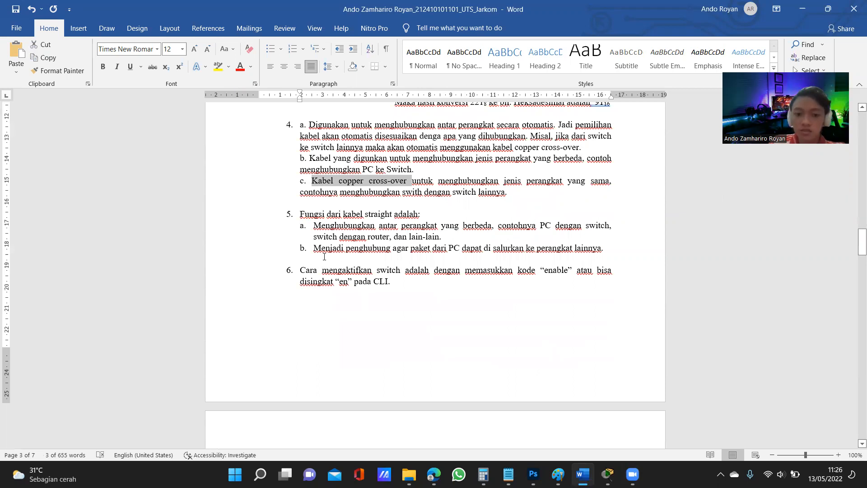
left_click_drag(315, 248, 484, 248)
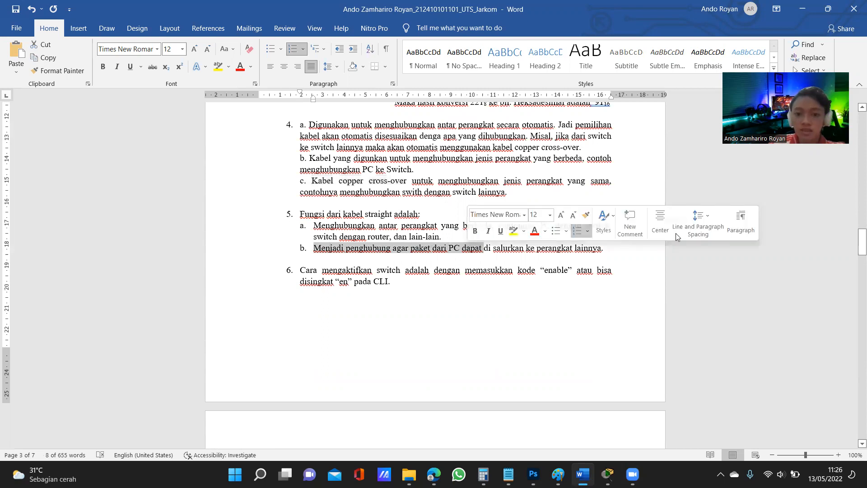
left_click_drag(855, 236, 855, 238)
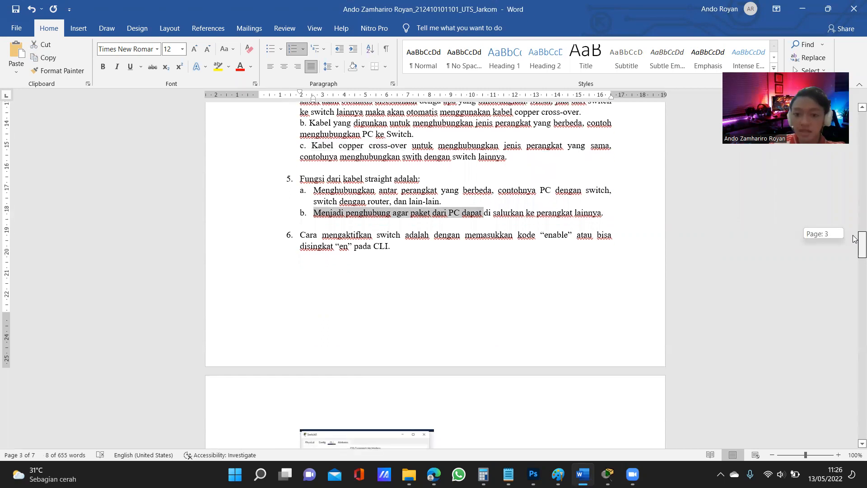
Examine answer 6 on activating the switch with "enable", enlarging its numbered CLI screenshots Gambar 1 to 4
left_click(544, 245)
scroll(445, 232, "down", 1)
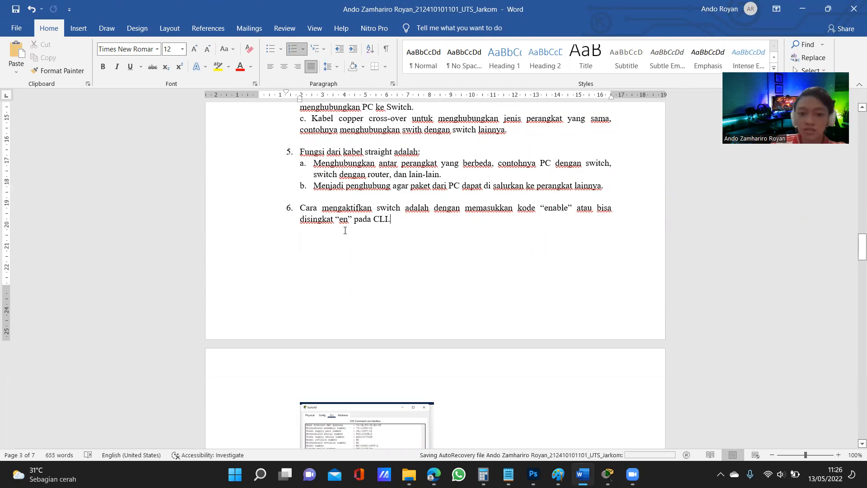
scroll(367, 212, "down", 1)
scroll(387, 199, "down", 6)
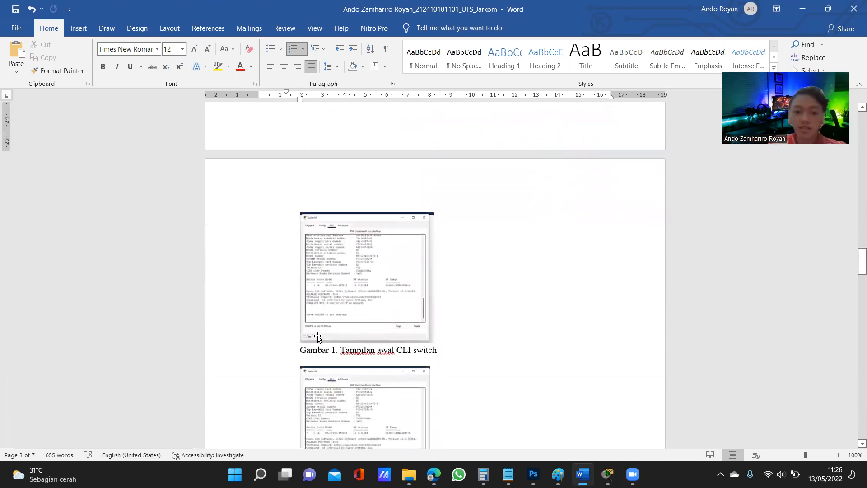
scroll(312, 315, "up", 2, "ctrl")
scroll(311, 315, "up", 5, "ctrl")
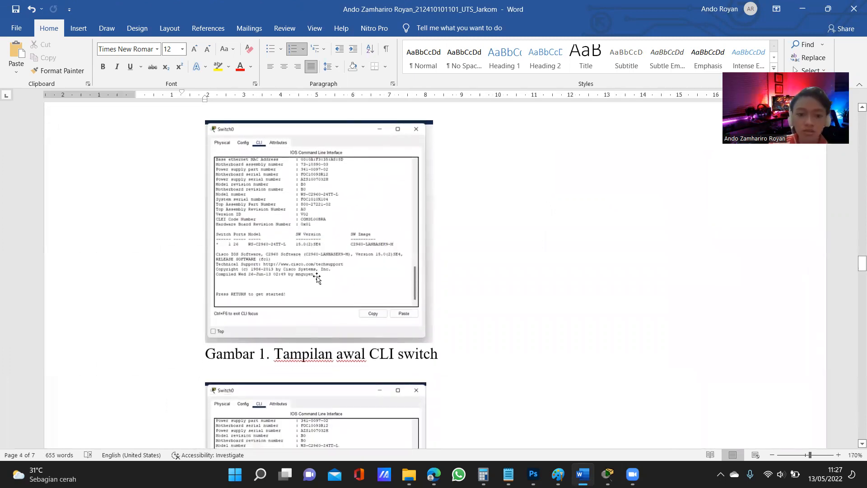
scroll(297, 271, "down", 2)
scroll(299, 248, "down", 5)
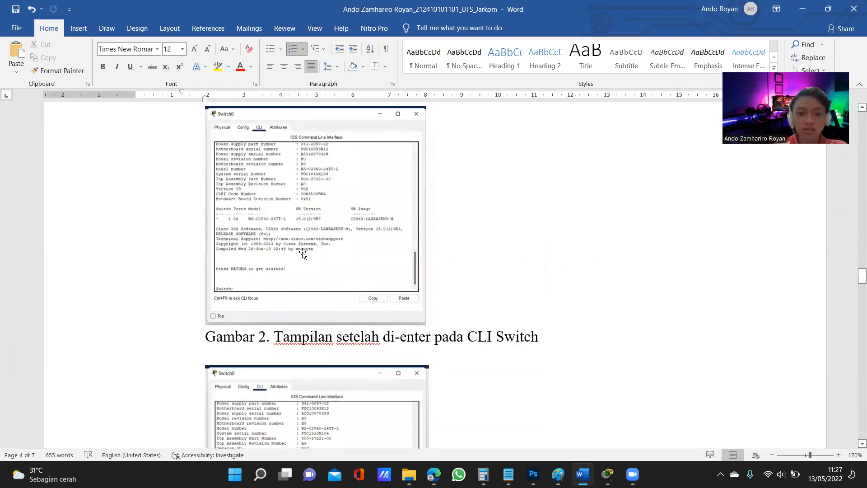
scroll(261, 271, "up", 1)
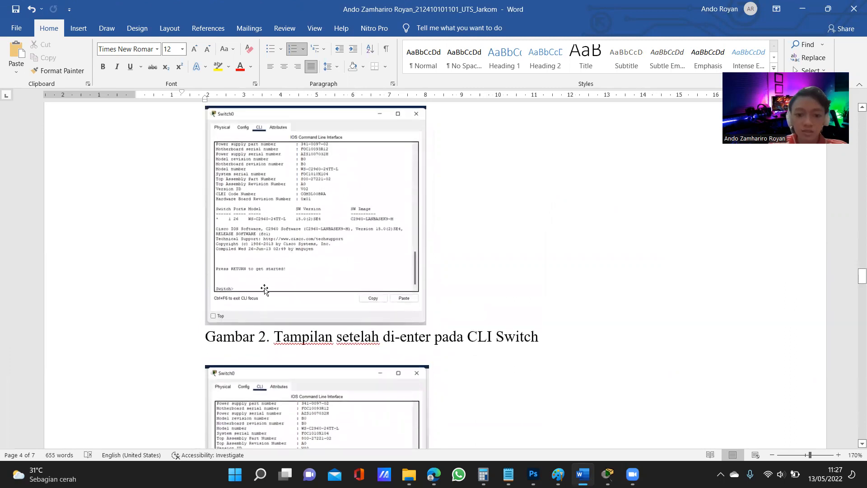
scroll(265, 286, "down", 2)
scroll(285, 225, "down", 3, "ctrl")
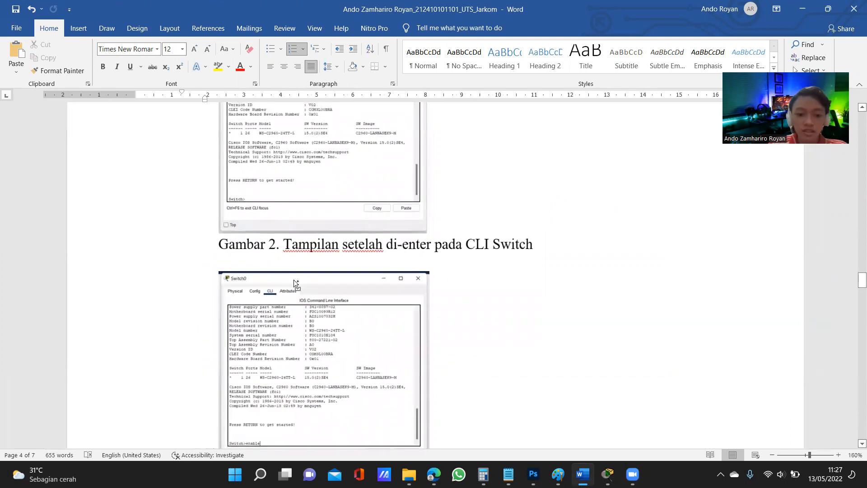
scroll(309, 372, "down", 2)
scroll(309, 343, "down", 3)
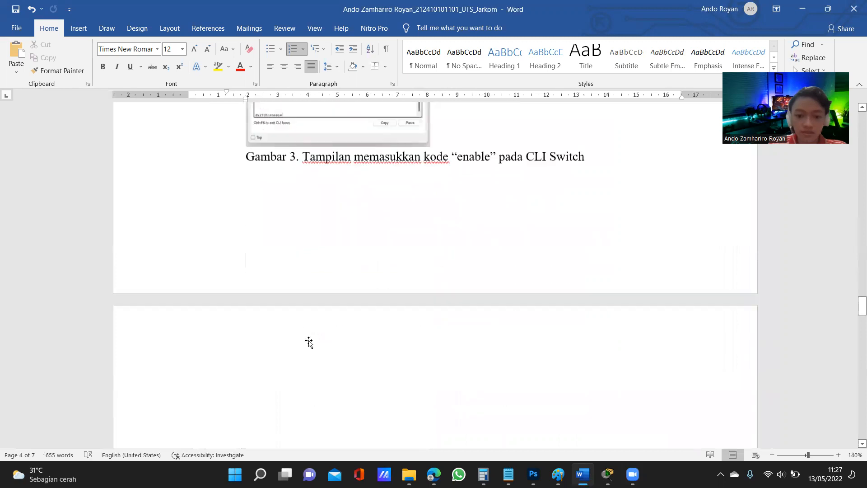
scroll(311, 343, "down", 4, "ctrl")
scroll(324, 312, "down", 1)
Examine answer 7 on the function of #line console 0, highlighting its closing sentences about login when entering the device
scroll(324, 313, "down", 1)
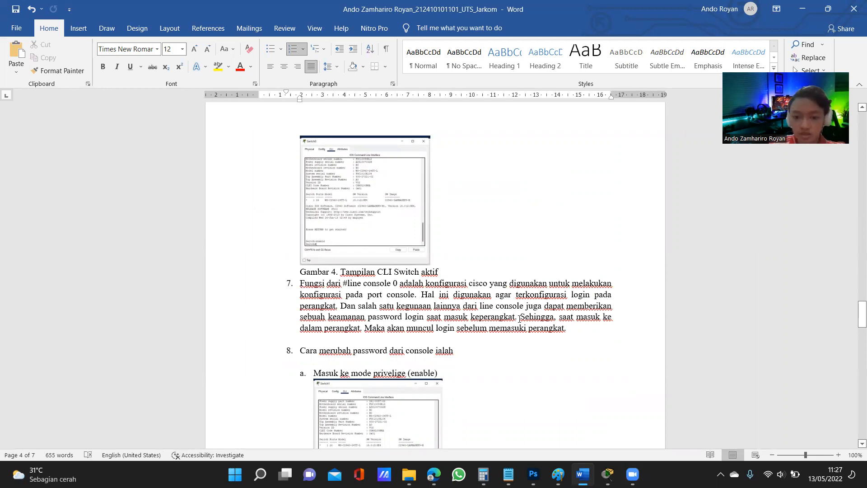
left_click_drag(520, 318, 604, 318)
left_click_drag(314, 329, 552, 334)
left_click(592, 328)
Examine answer 8's steps a to e for changing the console password, including the CLI screenshots from enable mode to login
scroll(565, 341, "down", 3)
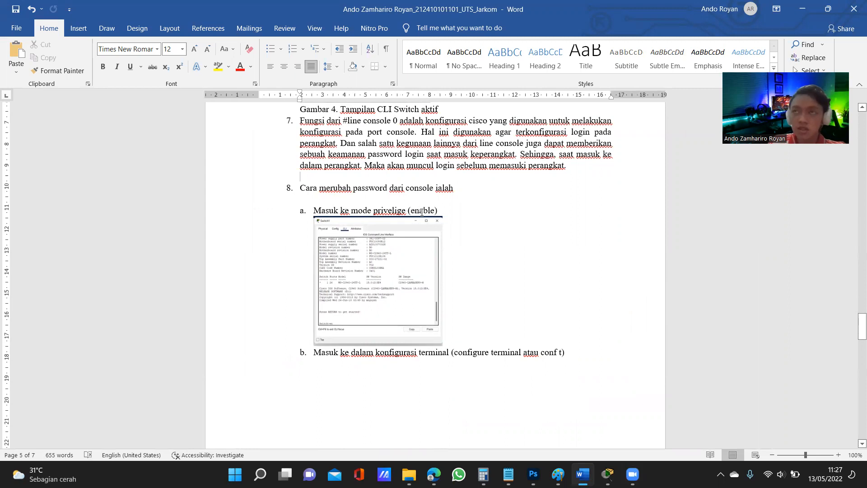
scroll(421, 212, "down", 4)
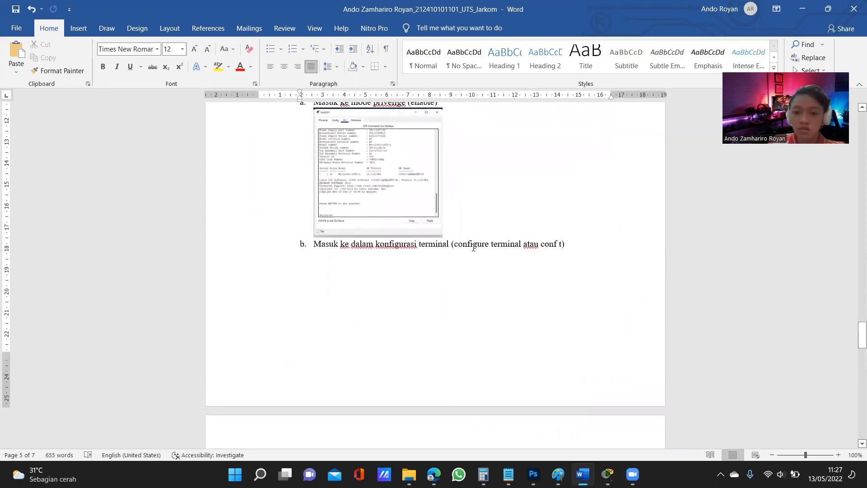
scroll(547, 246, "down", 14)
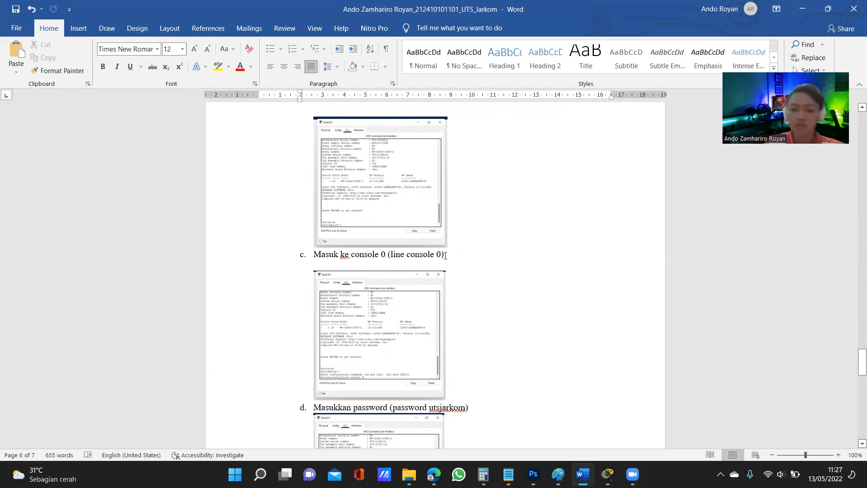
scroll(389, 254, "down", 6)
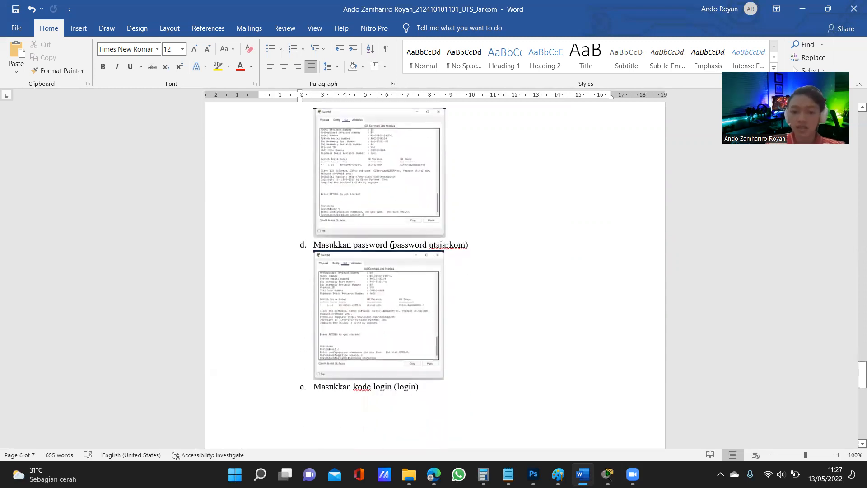
left_click_drag(393, 245, 458, 246)
left_click(471, 283)
scroll(455, 306, "down", 4)
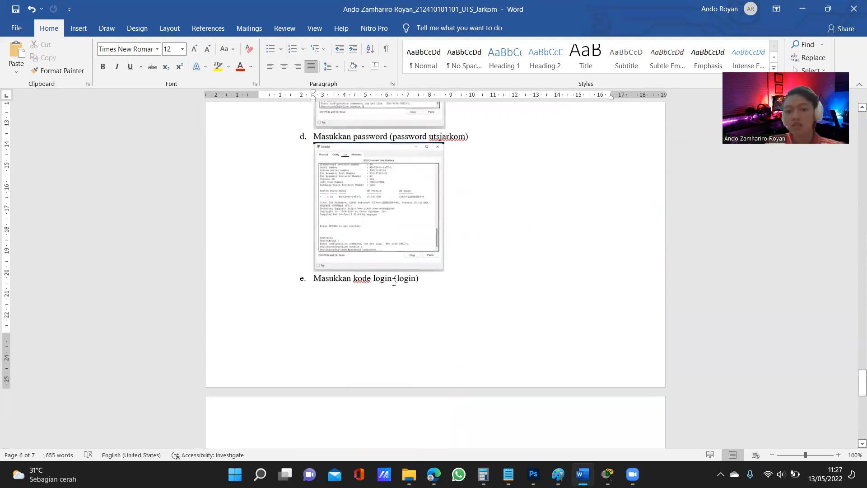
scroll(455, 288, "down", 3)
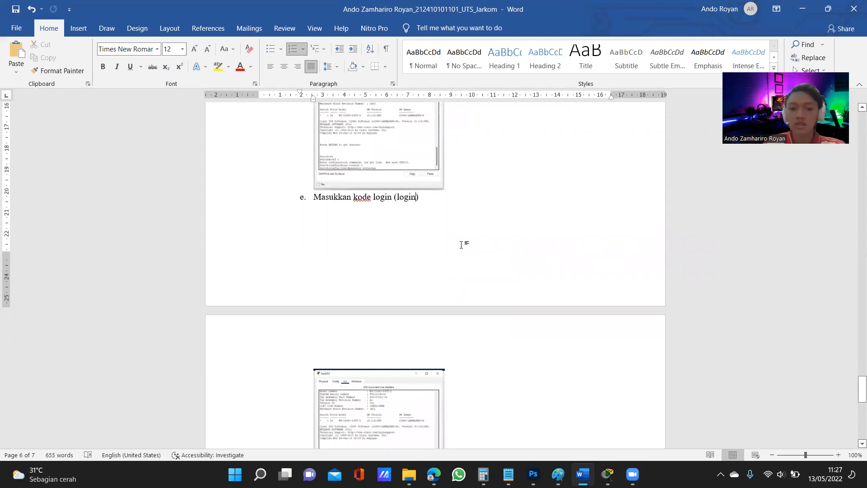
scroll(461, 244, "up", 5)
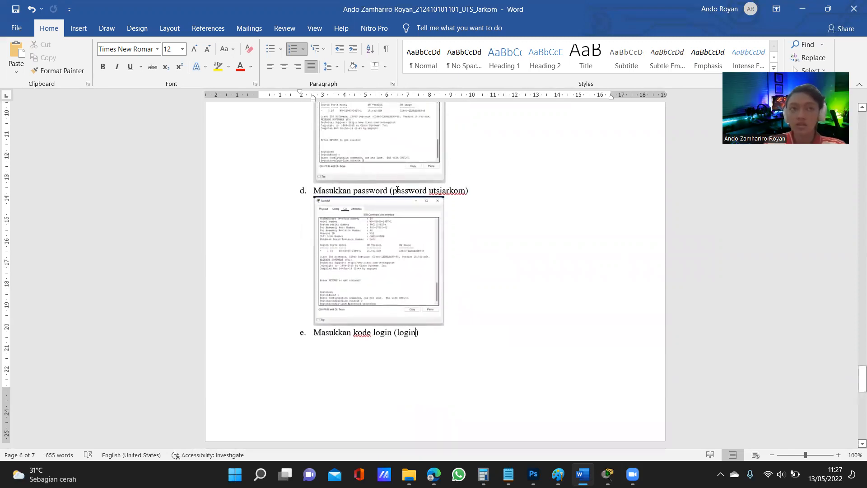
left_click_drag(398, 191, 424, 190)
scroll(407, 291, "down", 10)
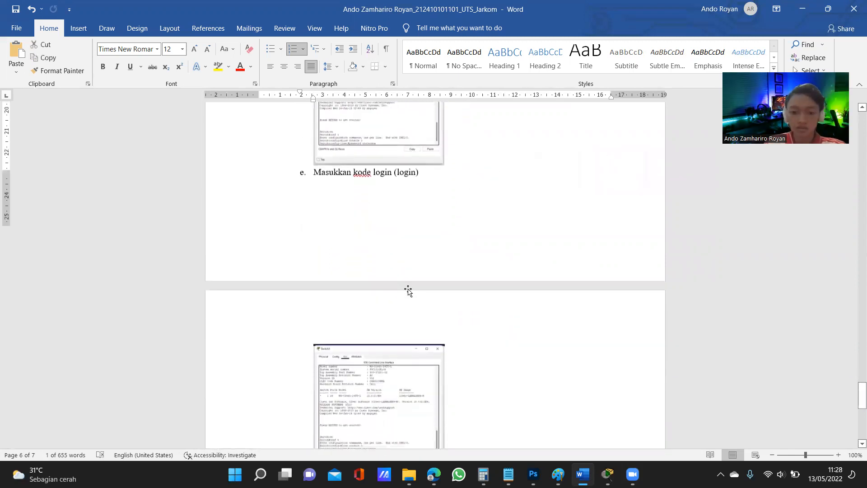
scroll(456, 305, "down", 1)
left_click(455, 303)
Examine answer 9 on the cable used to connect a server with a workstation
scroll(374, 256, "down", 5)
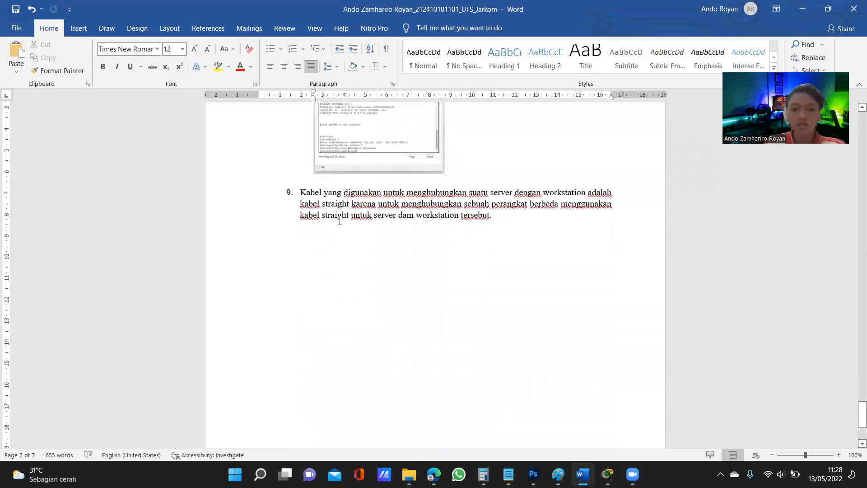
scroll(338, 220, "up", 1)
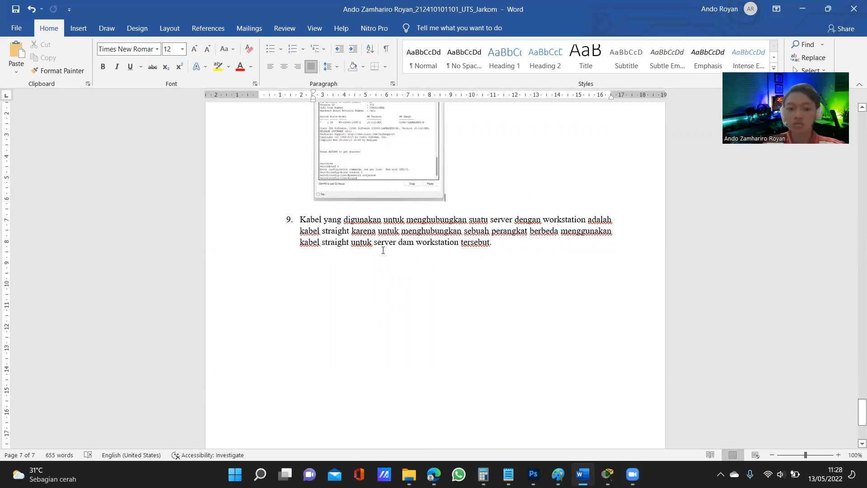
scroll(452, 440, "down", 2)
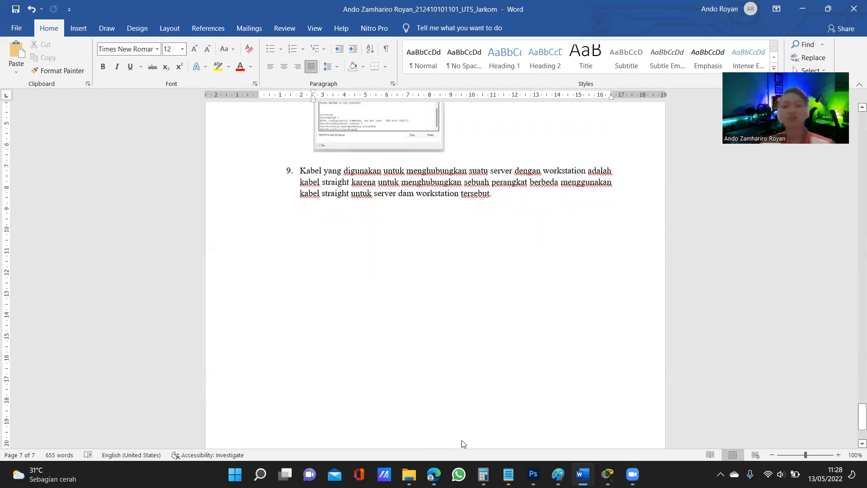
scroll(461, 444, "down", 1)
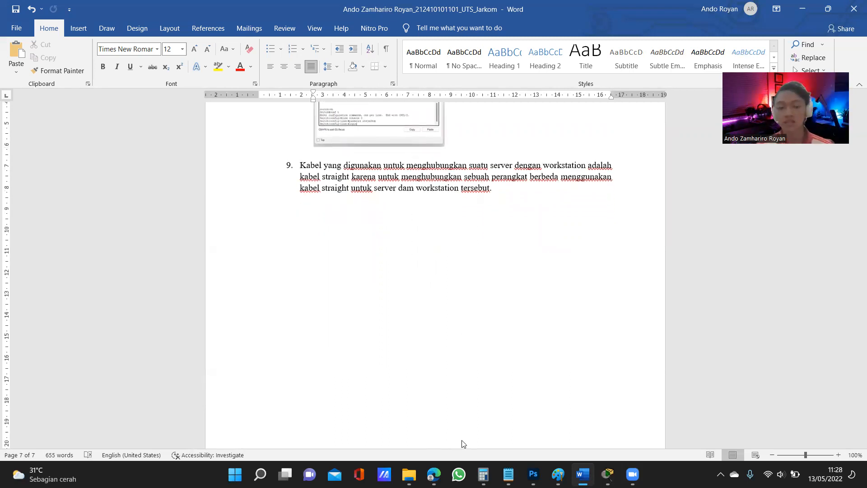